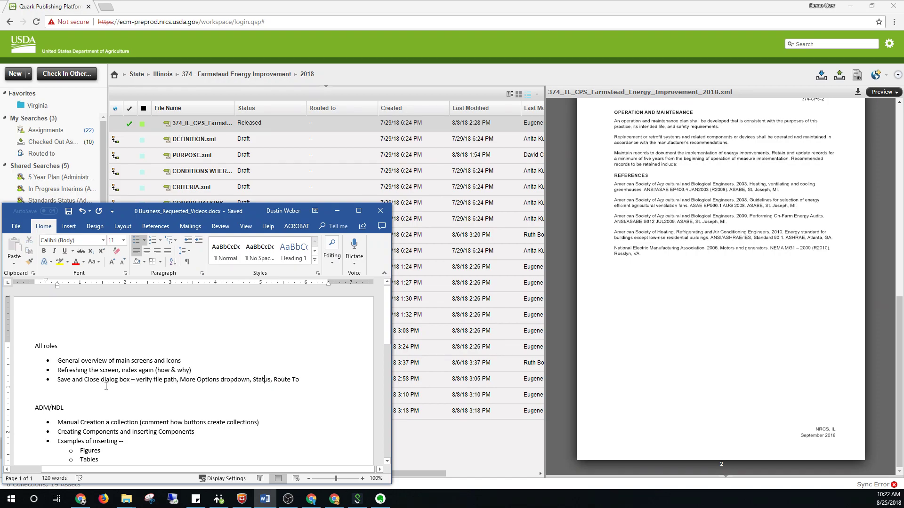
- Switch to the Quark Publishing Platform and open the 2017 collection of 374 - Farmstead Energy Improvement under National, CED-AE
drag(58, 380, 103, 379)
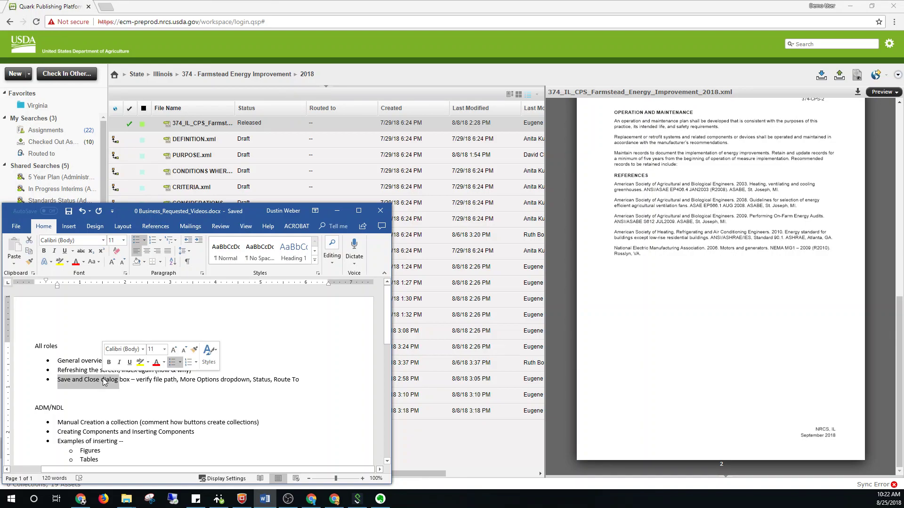
key(alt+Tab)
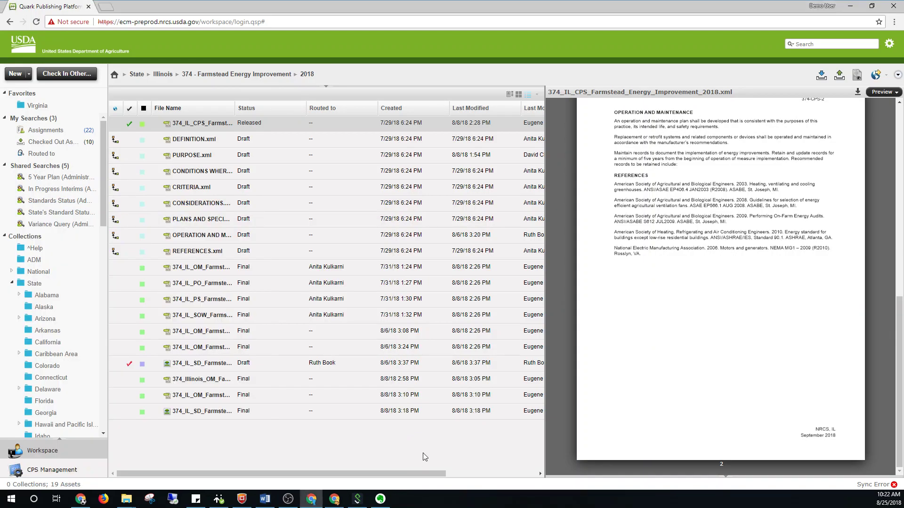
click(11, 284)
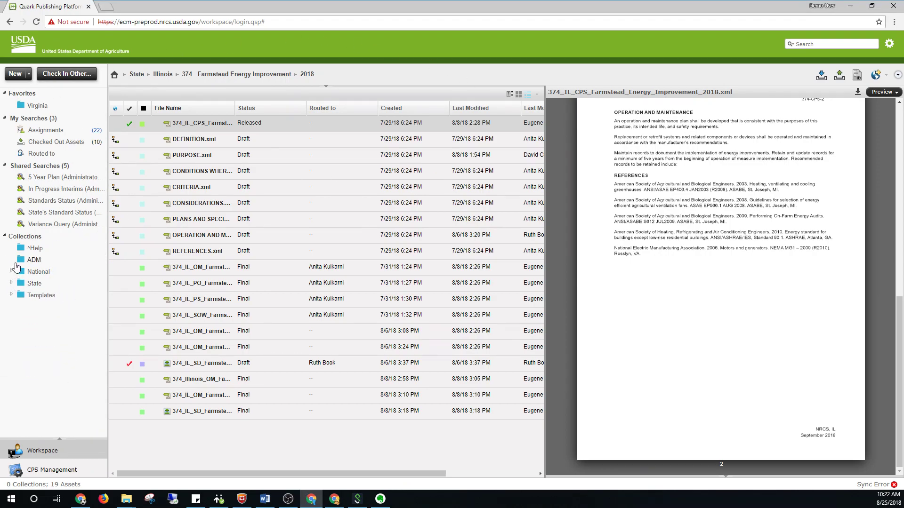
click(12, 271)
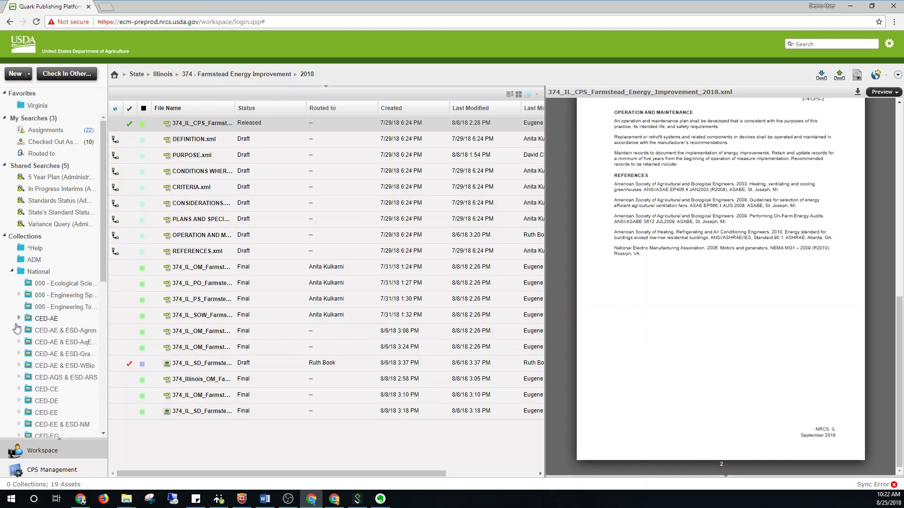
click(18, 318)
click(26, 343)
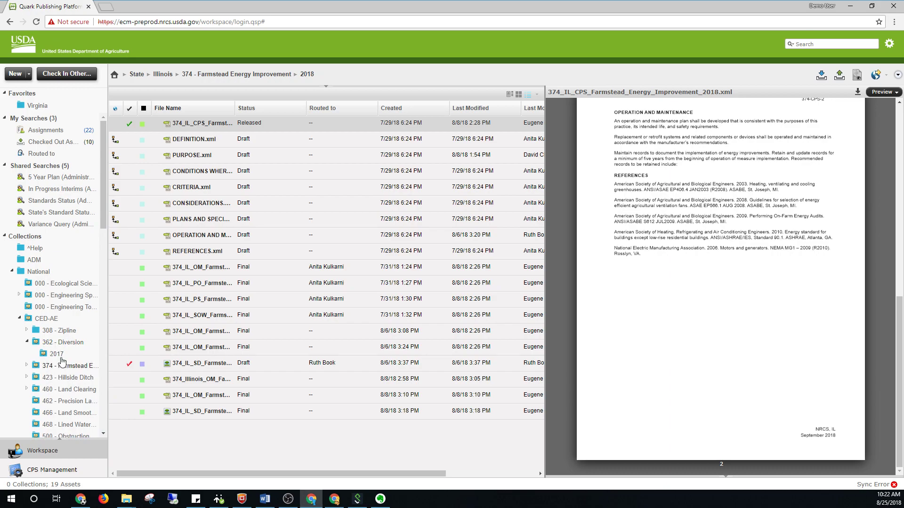
click(54, 354)
click(47, 366)
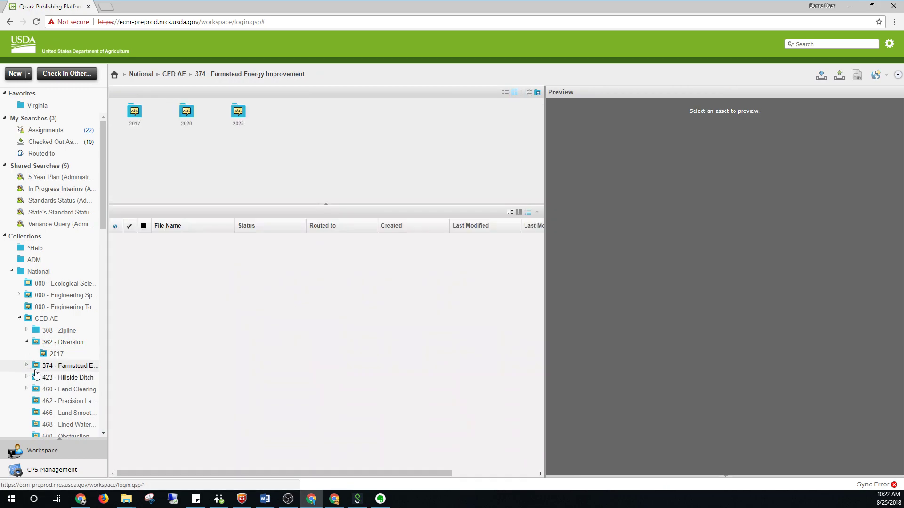
click(26, 365)
click(56, 377)
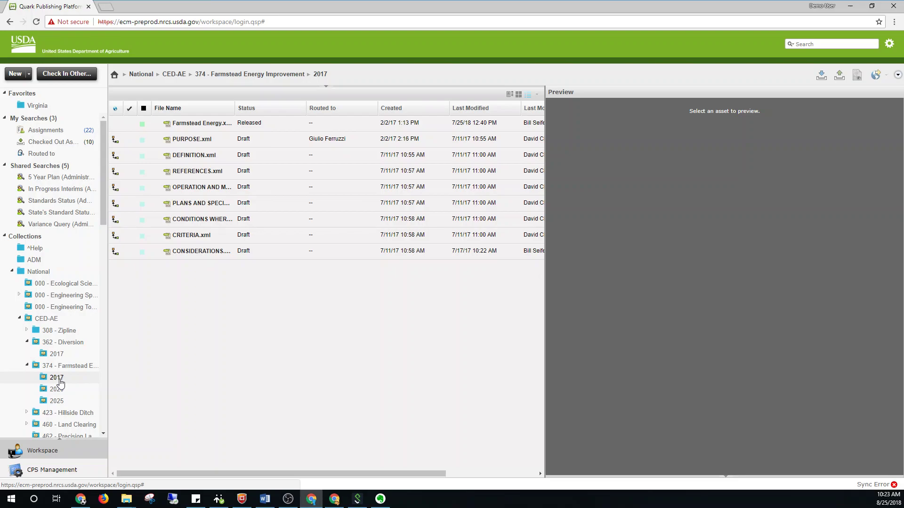
- Create a new Long Summary document in the 2017 collection of 374 - Farmstead Energy Improvement
click(29, 74)
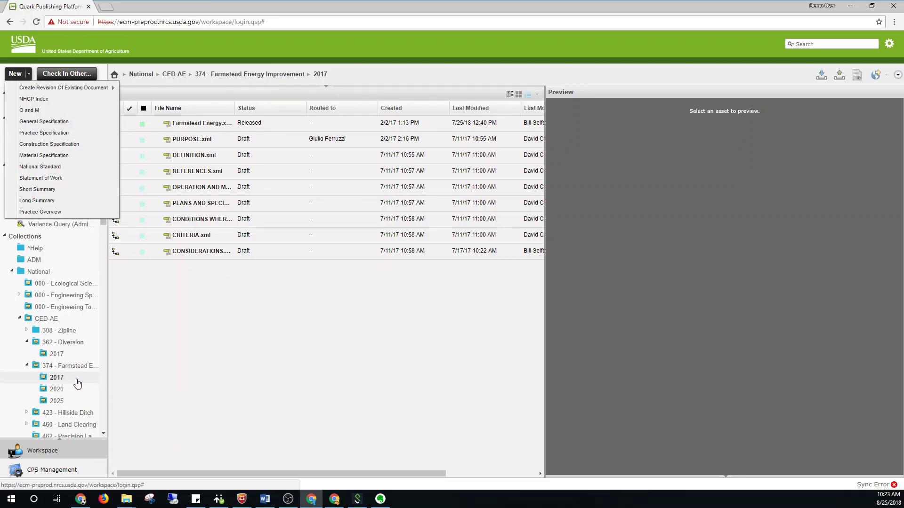
click(60, 381)
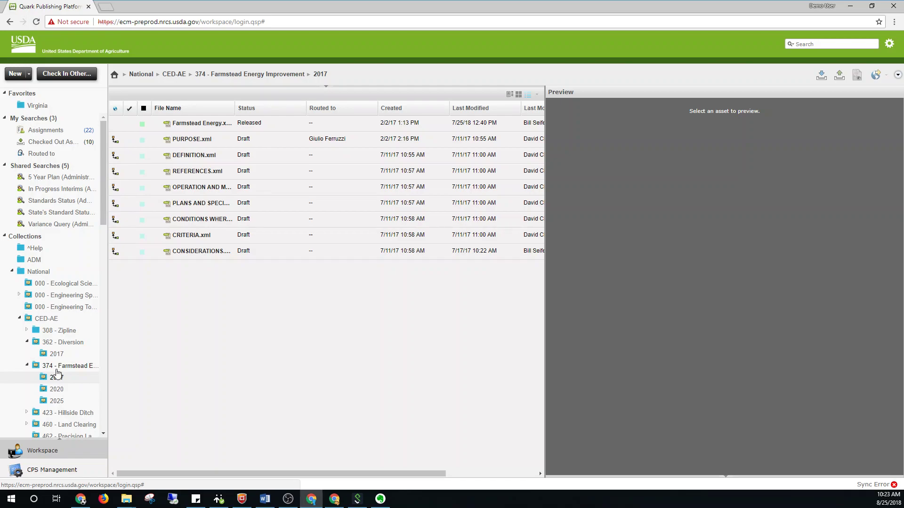
click(29, 74)
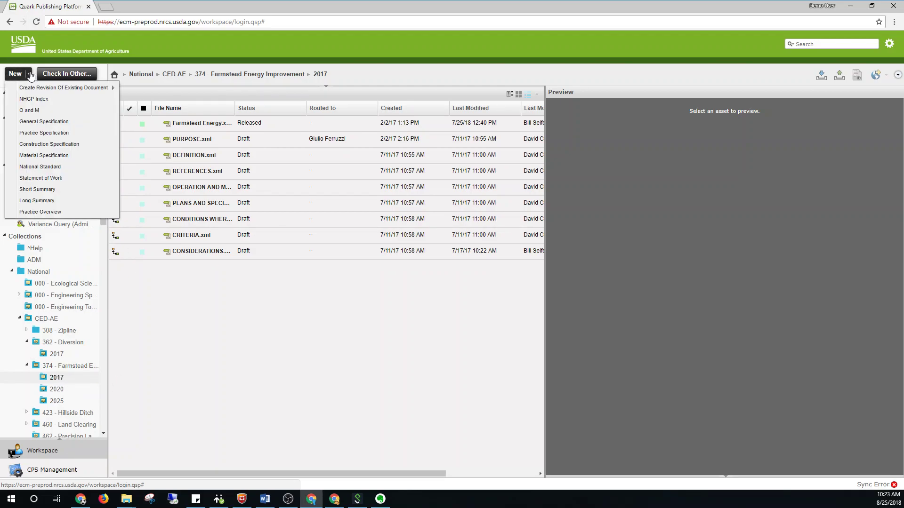
click(52, 201)
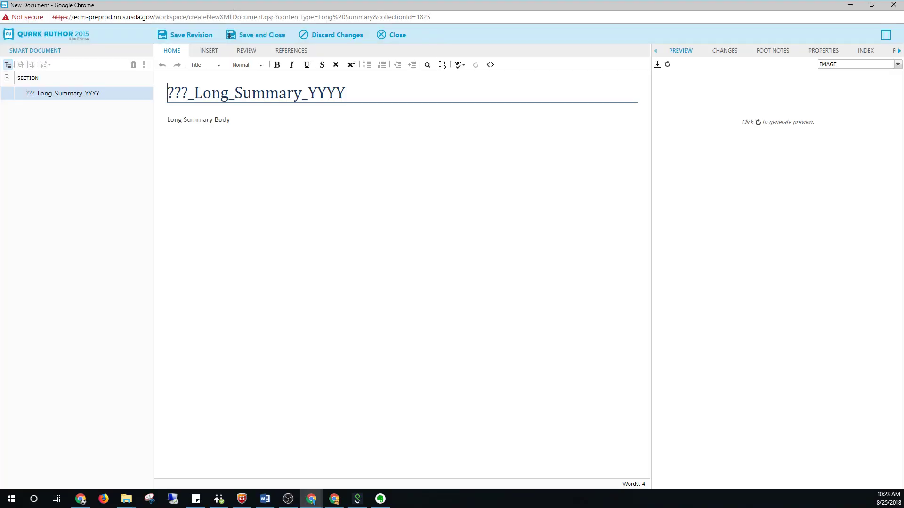
- Replace the ??? placeholder in the title with 374 and the body text with "Add content"
drag(189, 92, 148, 88)
text(374)
click(242, 125)
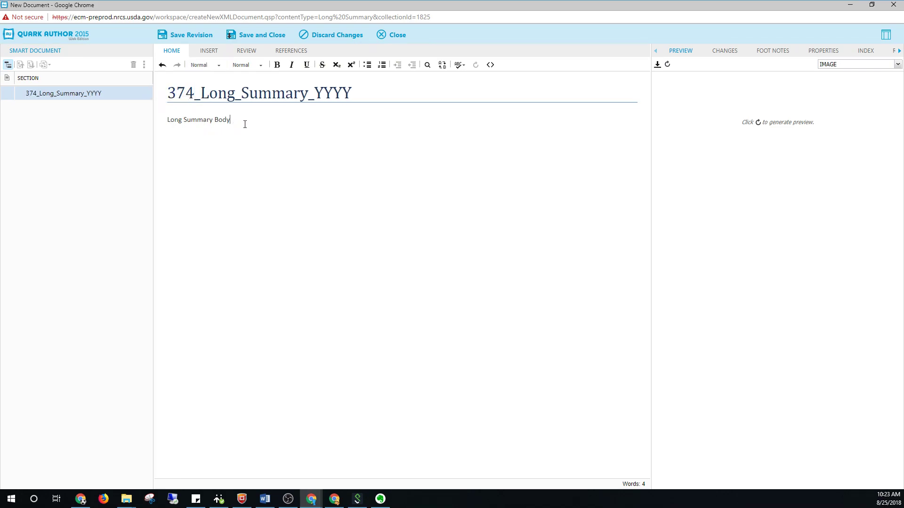
drag(243, 126, 147, 123)
text(Add content)
- Start saving and closing the long summary, with the 2017 collection of 374 - Farmstead Energy Improvement as its check-in location
click(252, 37)
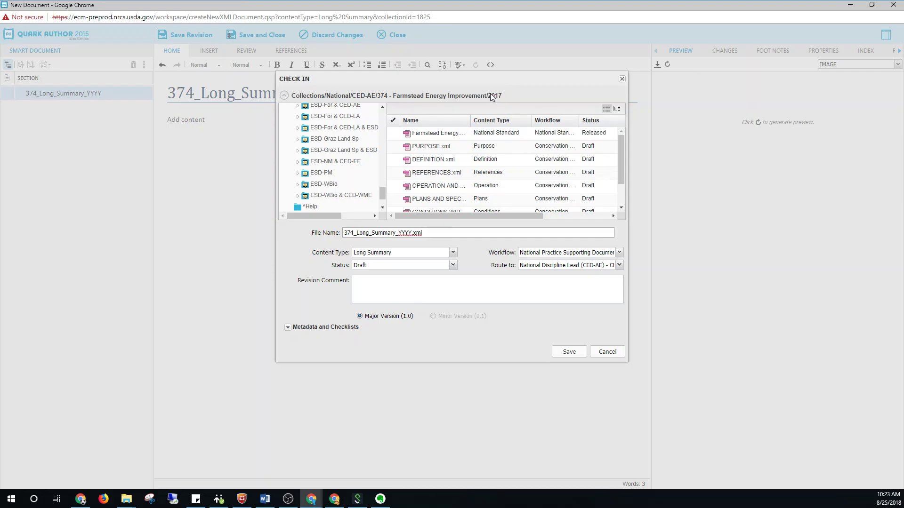
scroll(349, 105, up, 15)
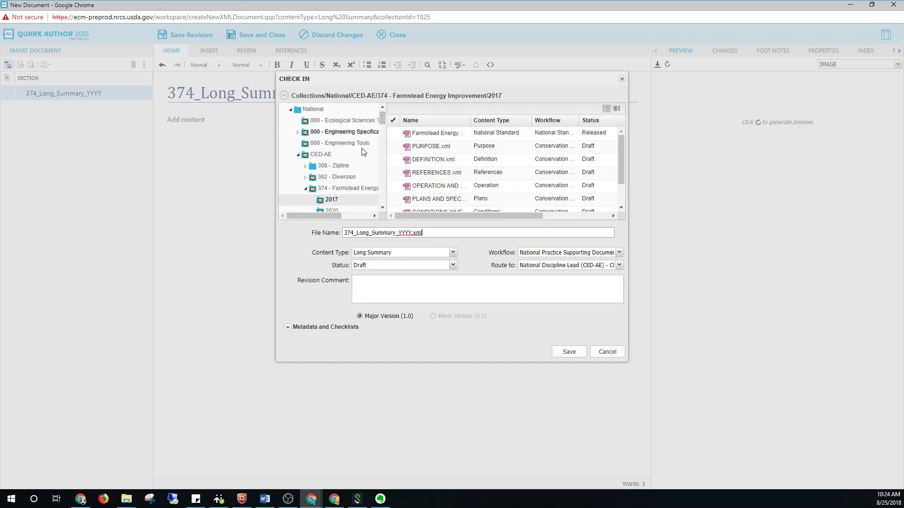
scroll(334, 174, down, 1)
click(333, 173)
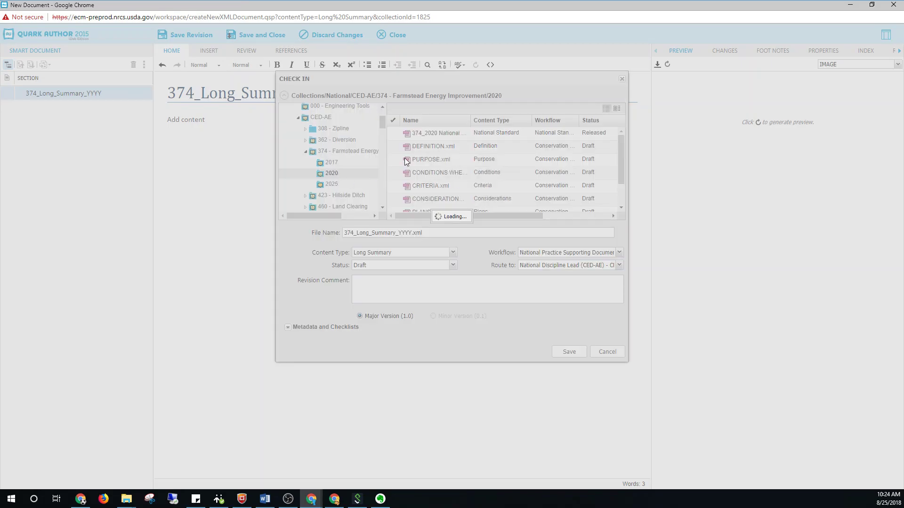
click(335, 162)
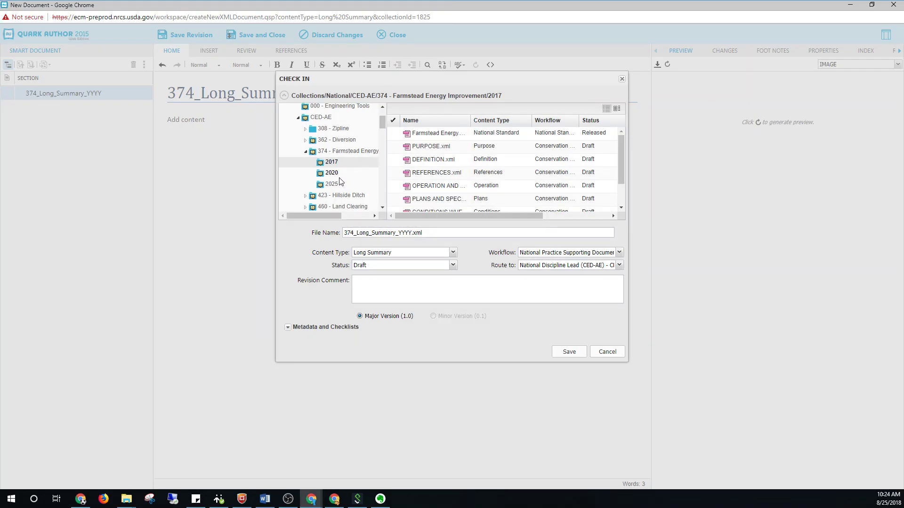
click(285, 96)
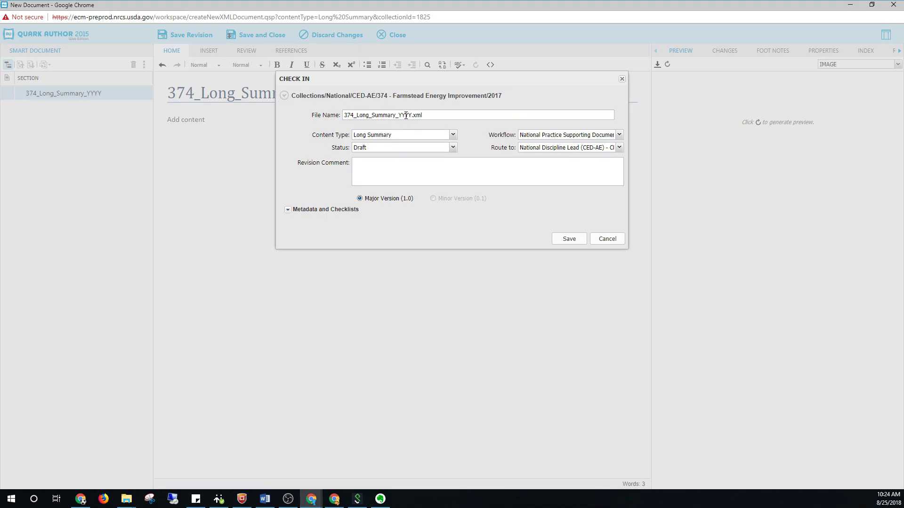
- Name the file 374_Long_Summary_2017.xml and choose the Long Summary content type and the National Practice Supporting Documents Workflow
drag(412, 116, 399, 114)
text(2017)
click(363, 136)
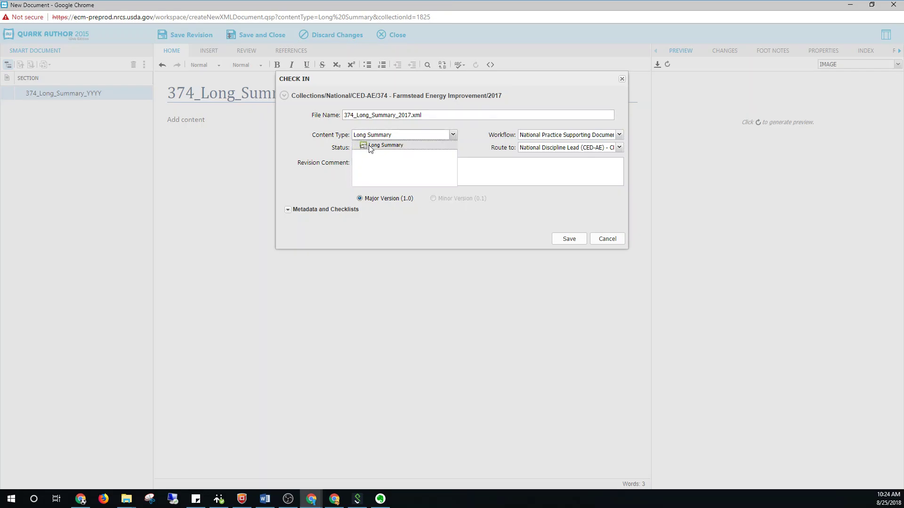
click(370, 147)
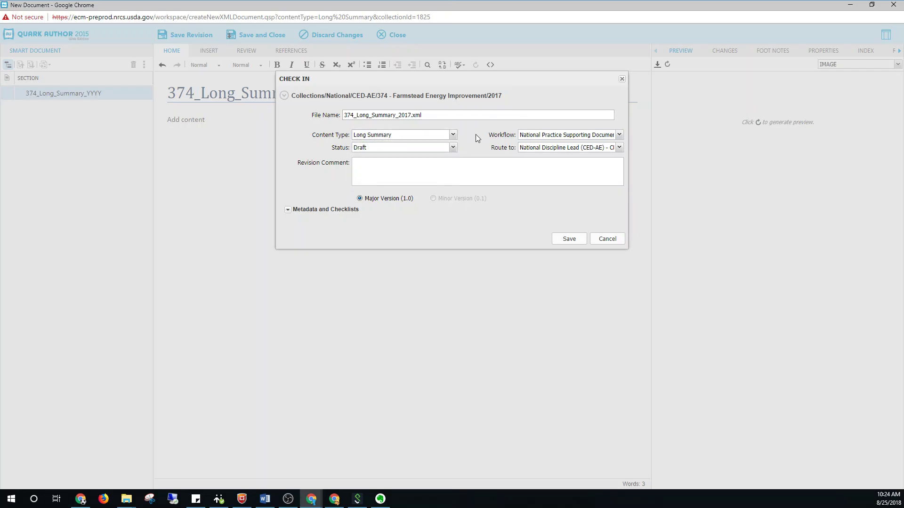
click(619, 135)
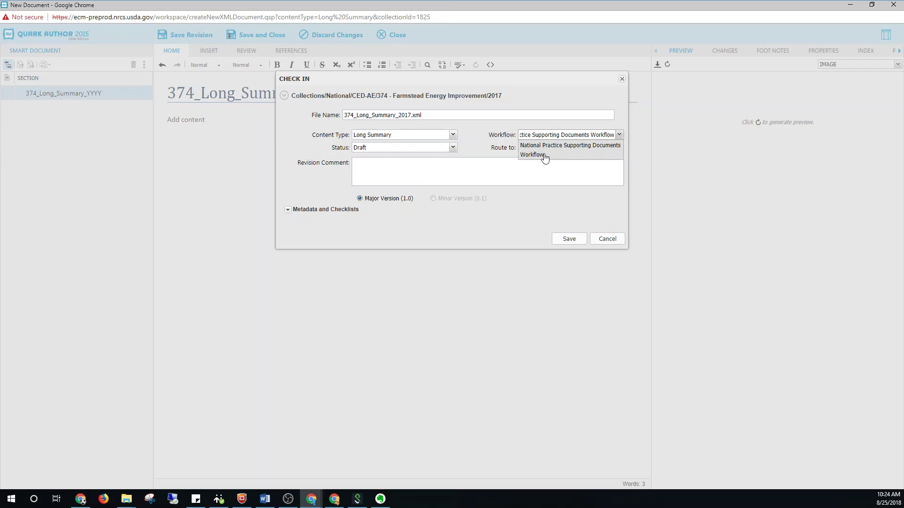
click(522, 145)
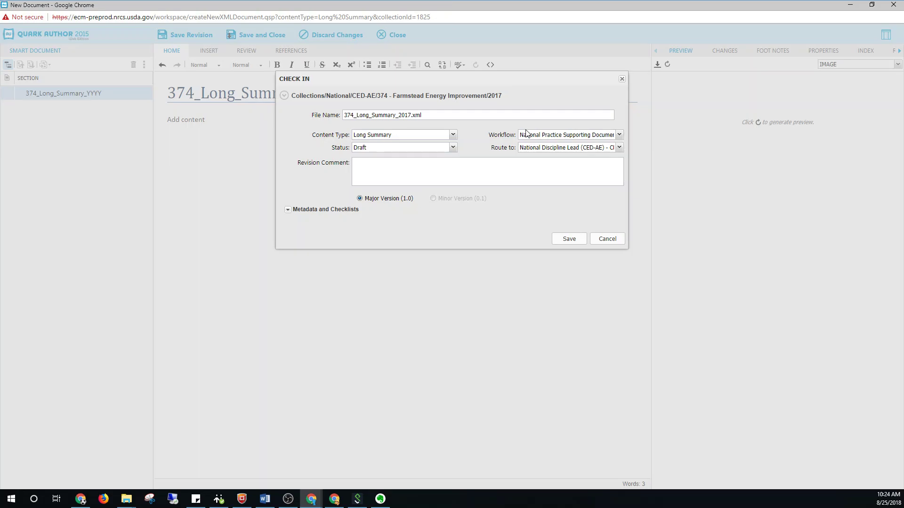
- Review the status, routing and metadata options, and save the file as Draft routed to National Discipline Lead (CED-AE) - CPS
click(429, 148)
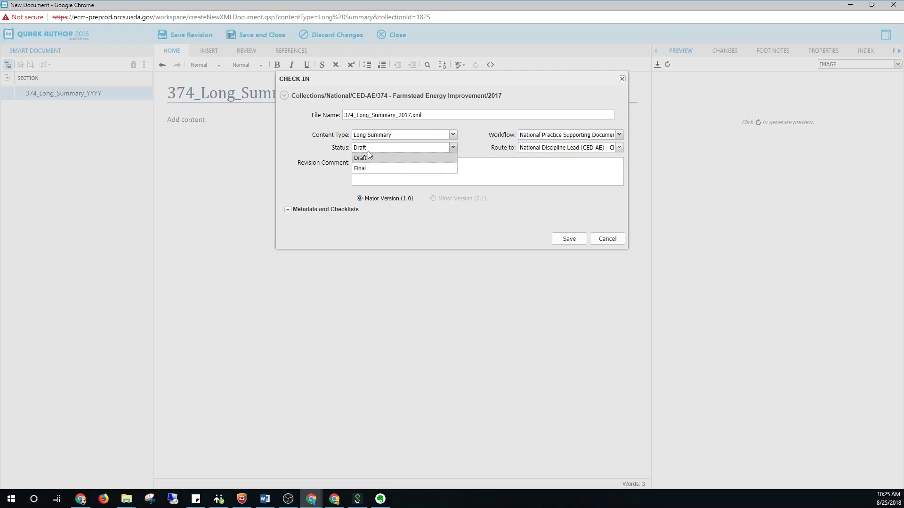
click(480, 150)
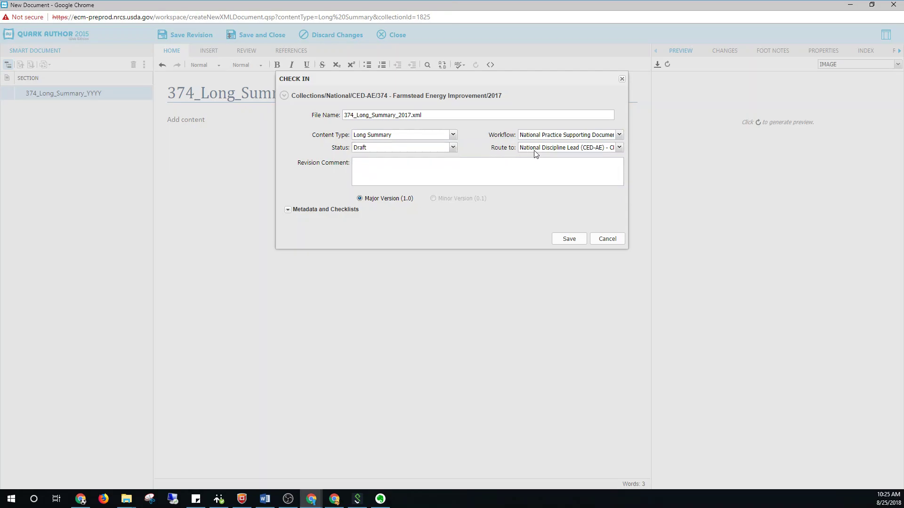
click(535, 150)
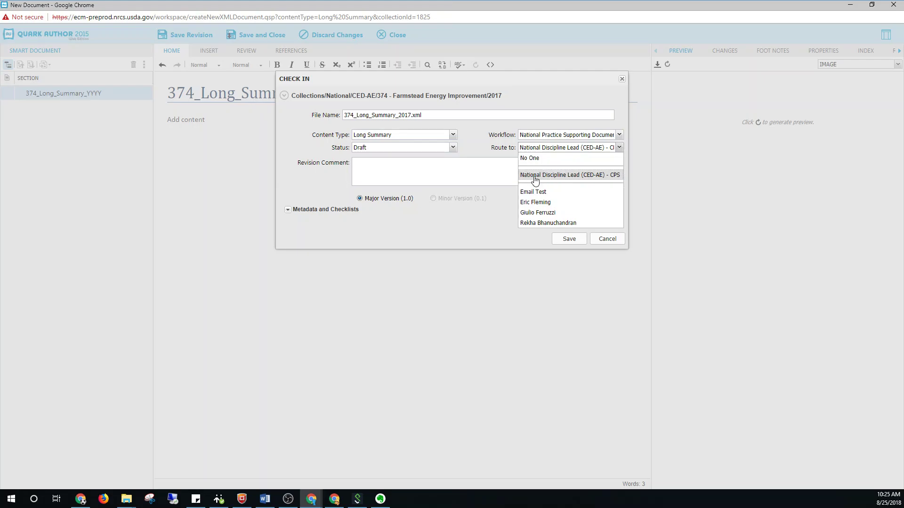
click(416, 173)
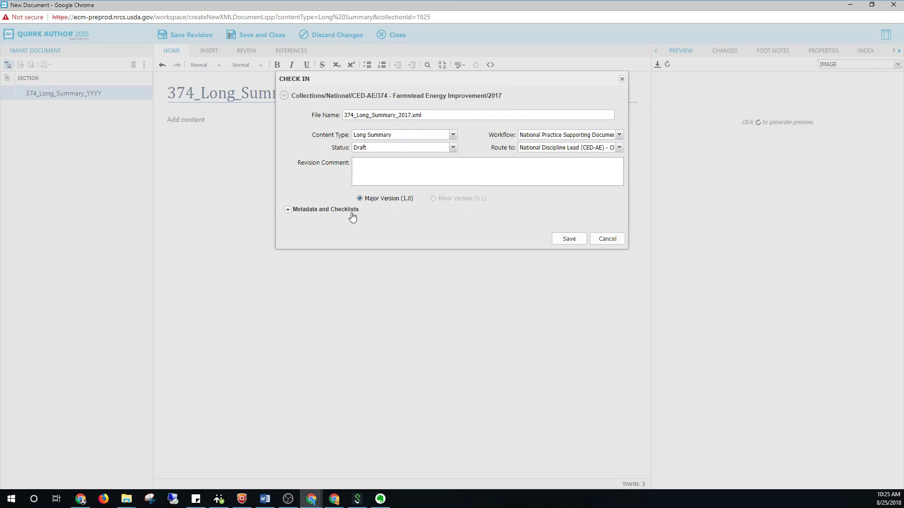
click(287, 212)
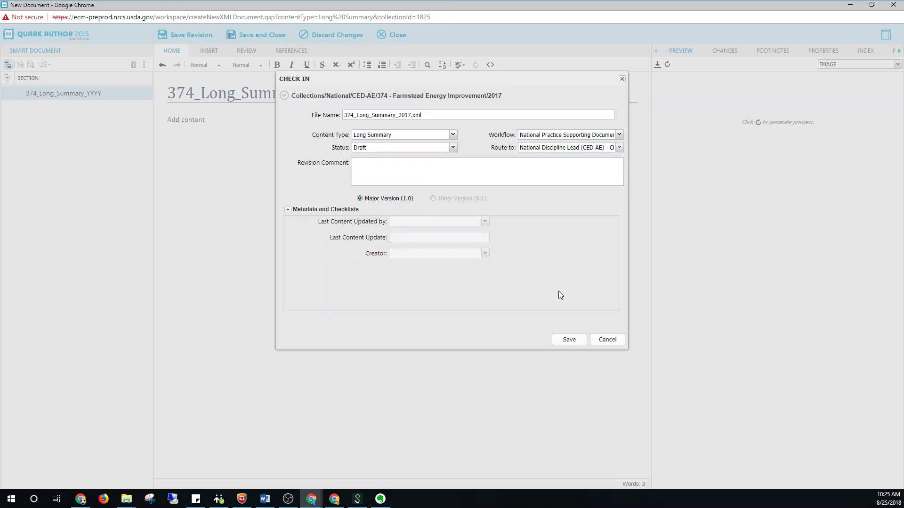
click(579, 340)
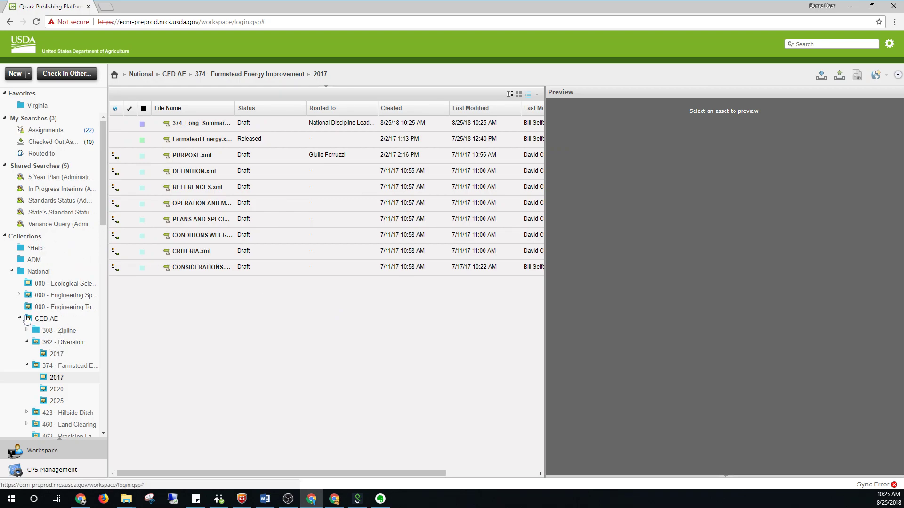
- Open the CED-AE collection under National and create a new Statement of Work document there
double_click(47, 321)
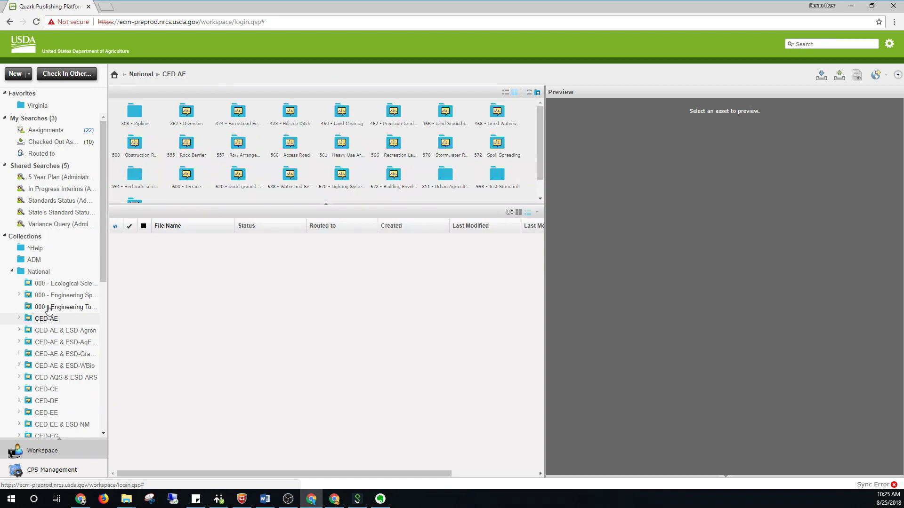
click(20, 320)
scroll(56, 353, down, 3)
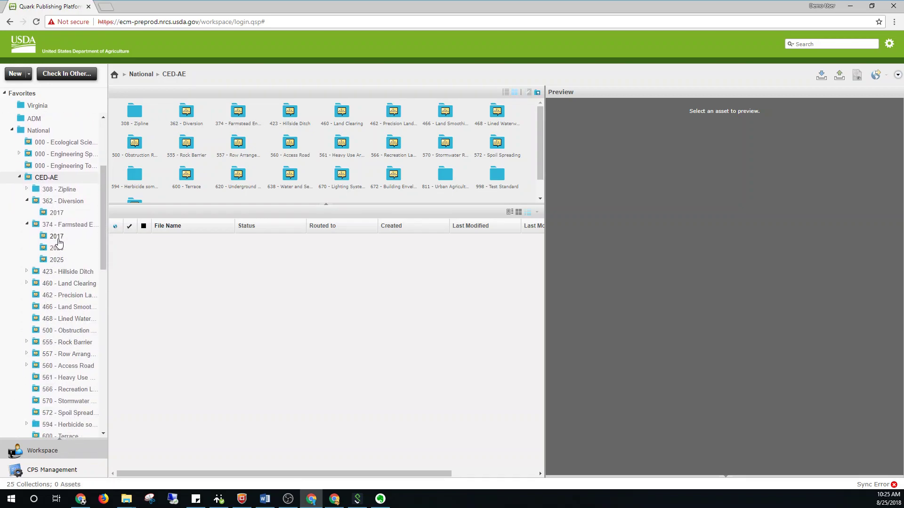
click(19, 177)
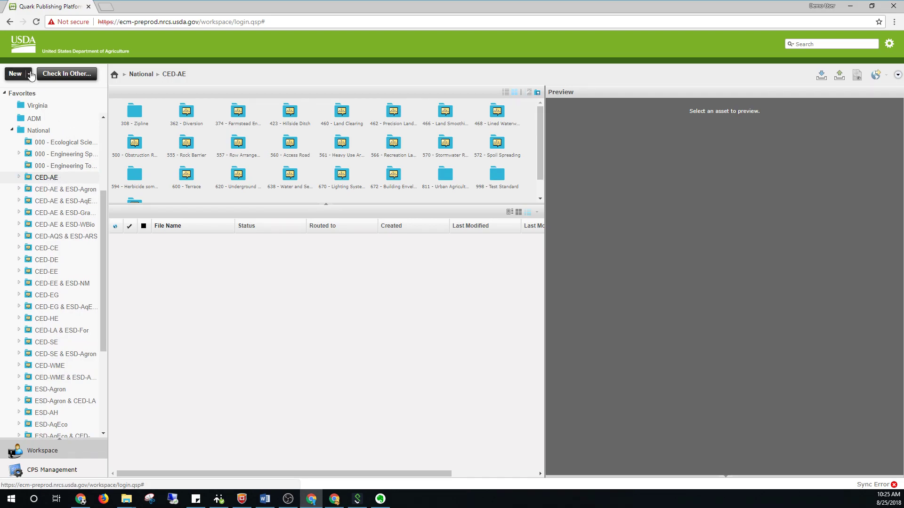
click(29, 74)
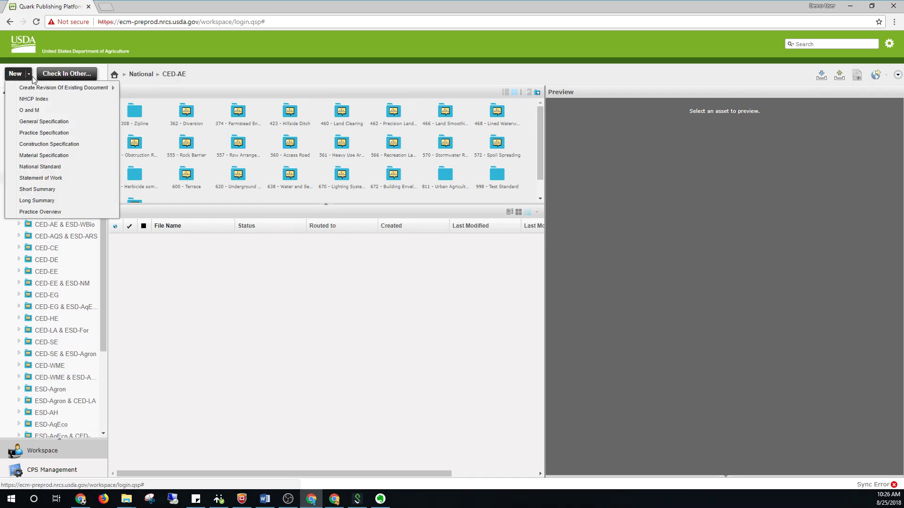
click(60, 183)
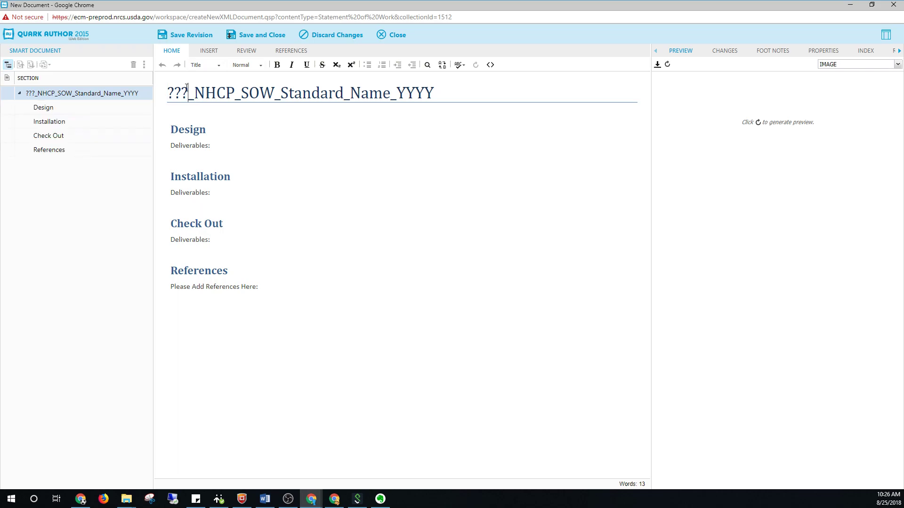
- Change the statement of work's title to 374_NHCP_SOW_Farm_YYYY
drag(188, 89, 134, 81)
text(374)
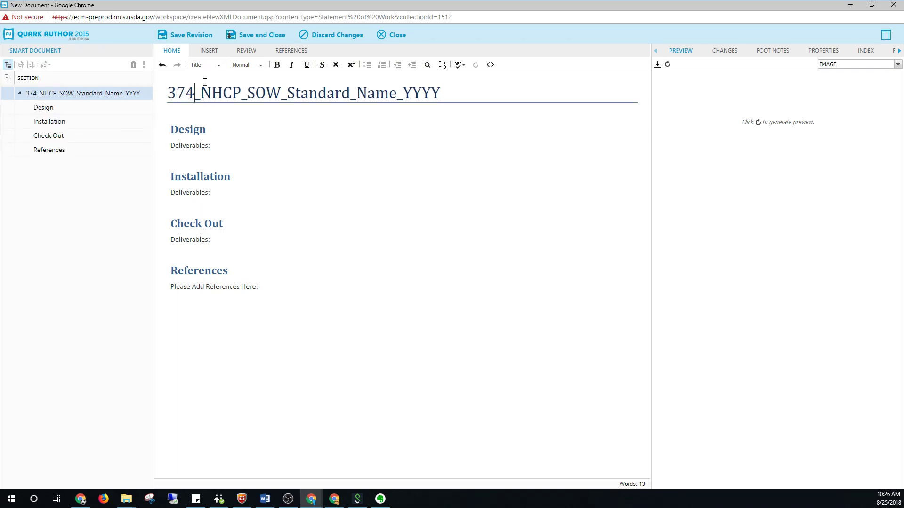
drag(398, 92, 290, 93)
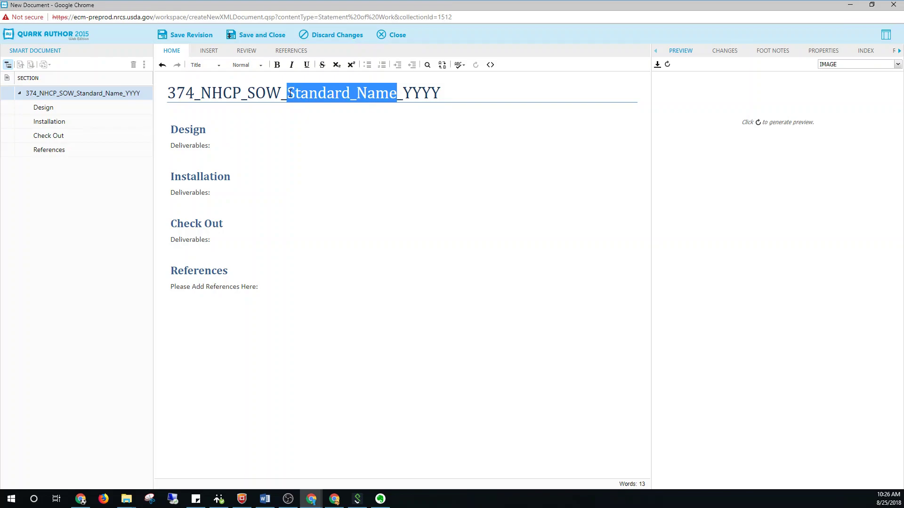
text(Farm)
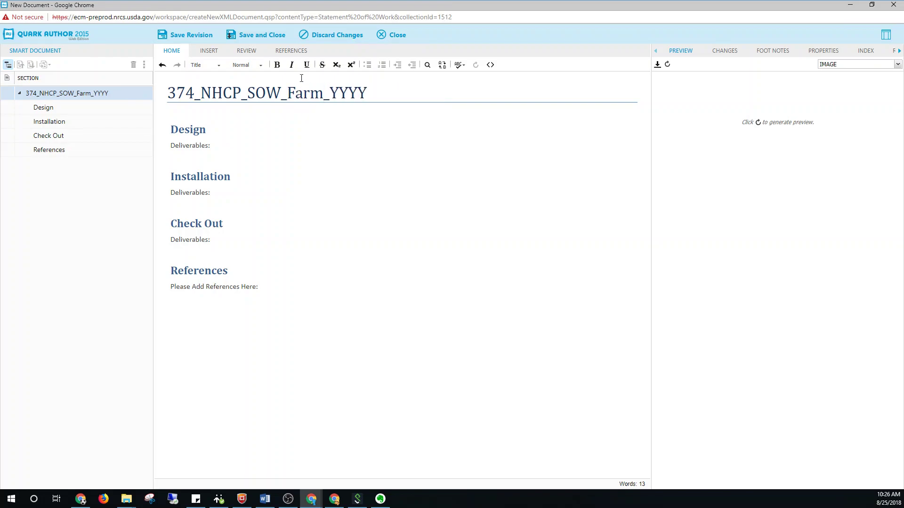
- Complete the title as 374_NHCP_SOW_Farmstead_YYYY and start saving and closing the document
text(stead)
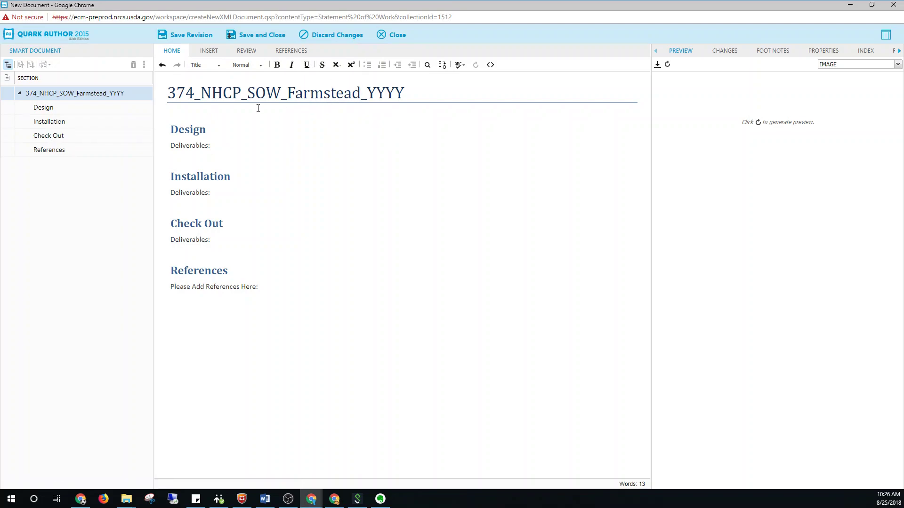
click(258, 186)
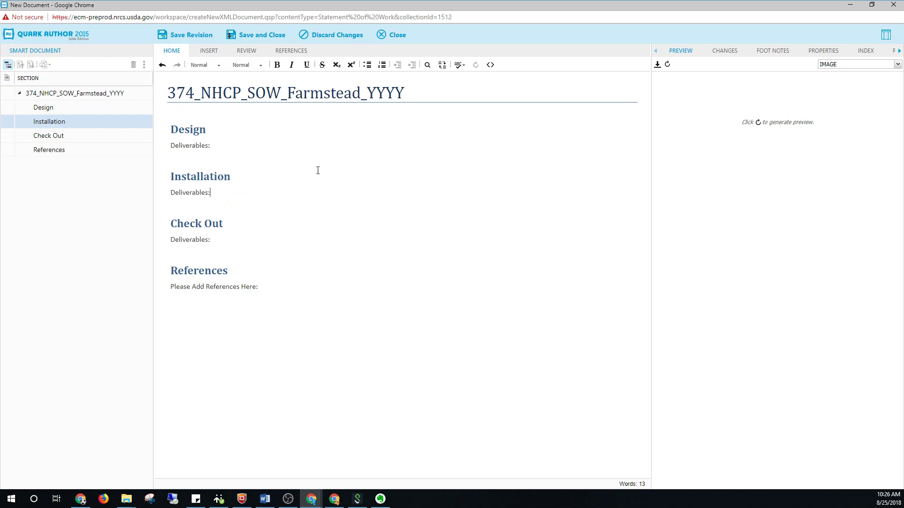
click(263, 40)
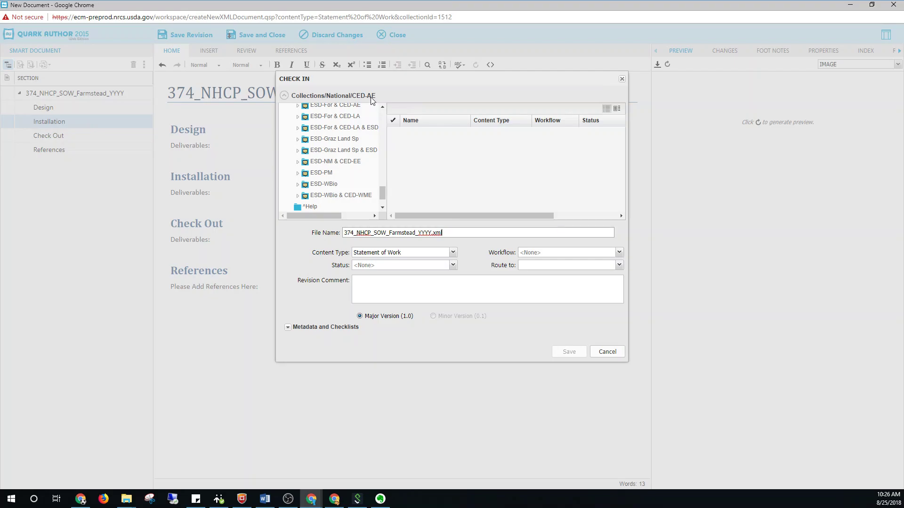
click(387, 286)
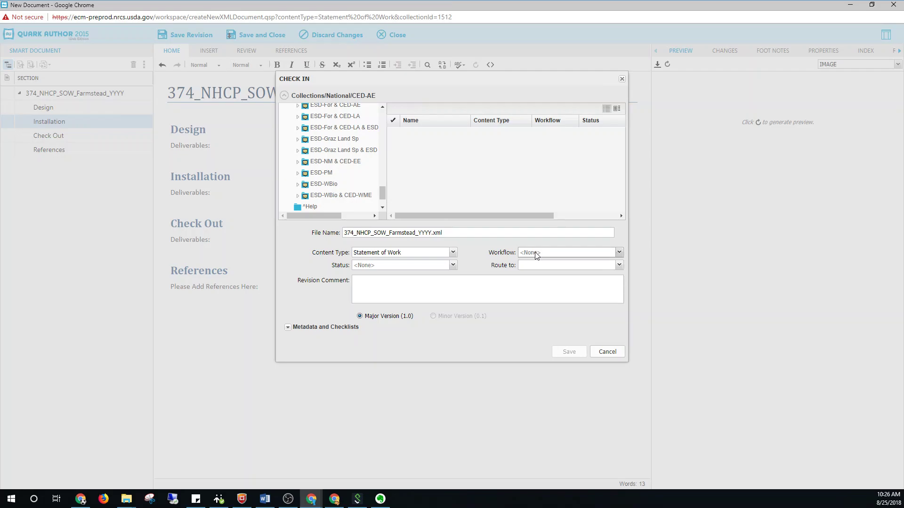
- Set the check-in location to the 2017 collection under National/CED-AE/374 - Farmstead Energy Improvement
scroll(349, 143, up, 5)
scroll(350, 142, up, 10)
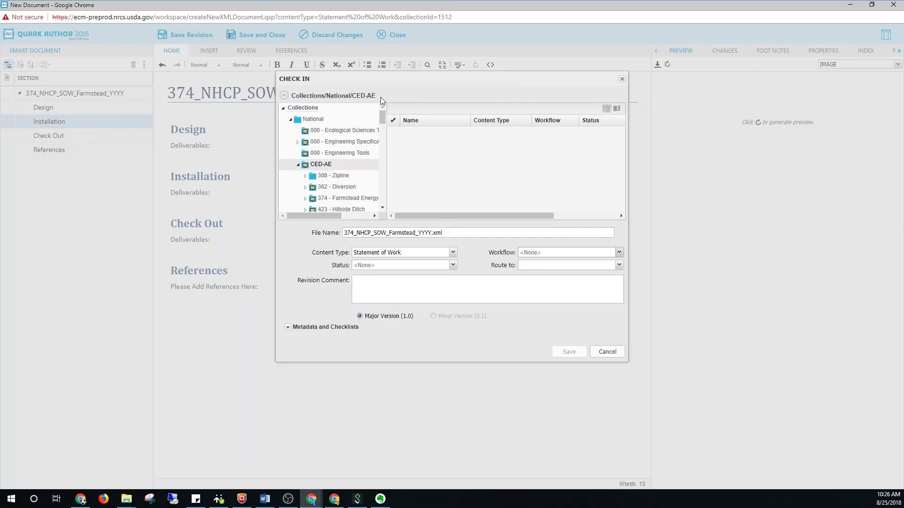
scroll(308, 153, down, 1)
click(307, 151)
click(337, 163)
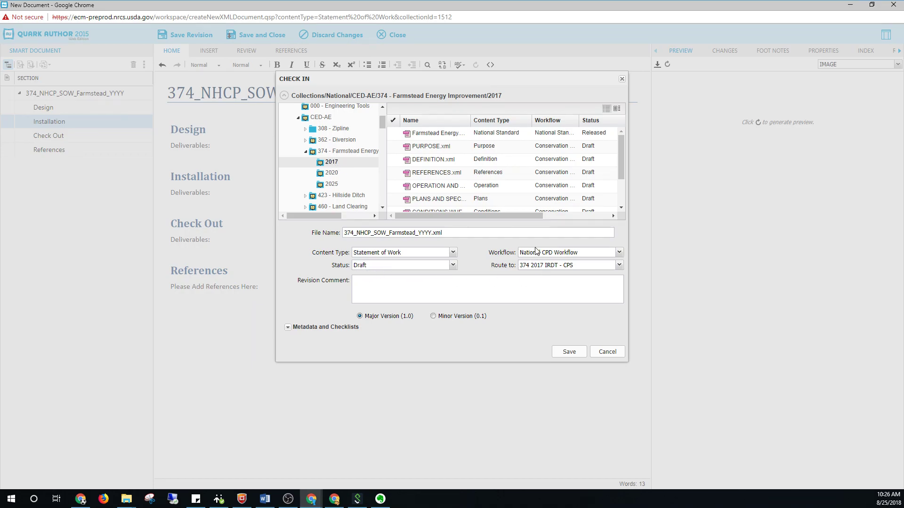
- Route the Draft statement of work to National Discipline Lead (CED-AE) - CPS
click(540, 266)
click(564, 302)
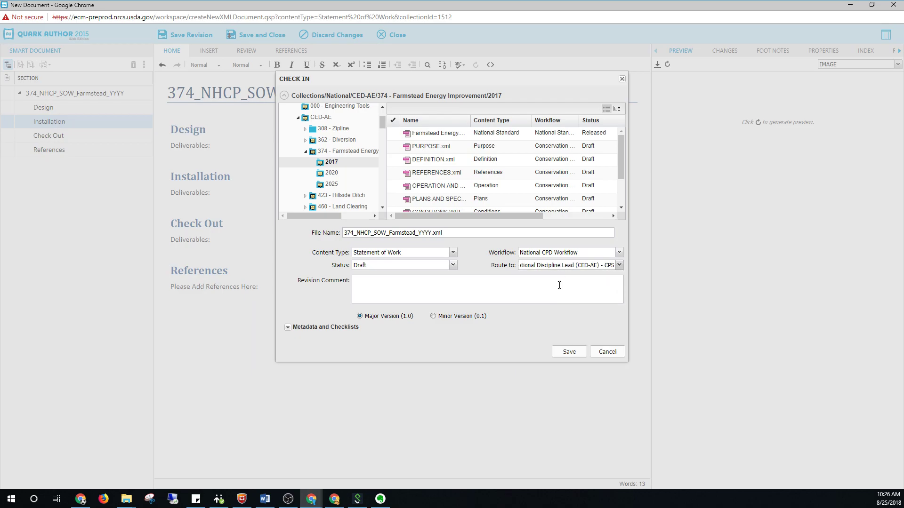
click(558, 266)
click(552, 276)
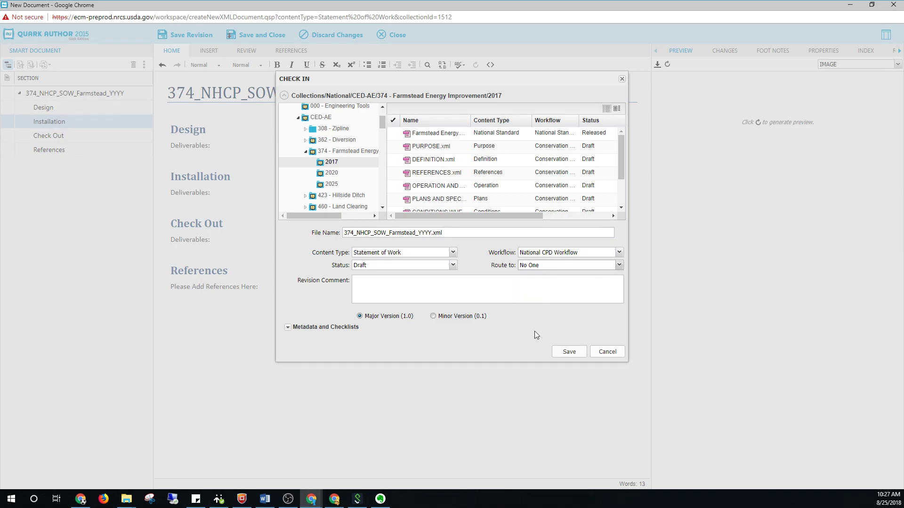
click(553, 265)
click(563, 304)
- In the metadata, enter practice code 374 and copy Farmstead Energy Improvement from the file path as the standard name
click(283, 97)
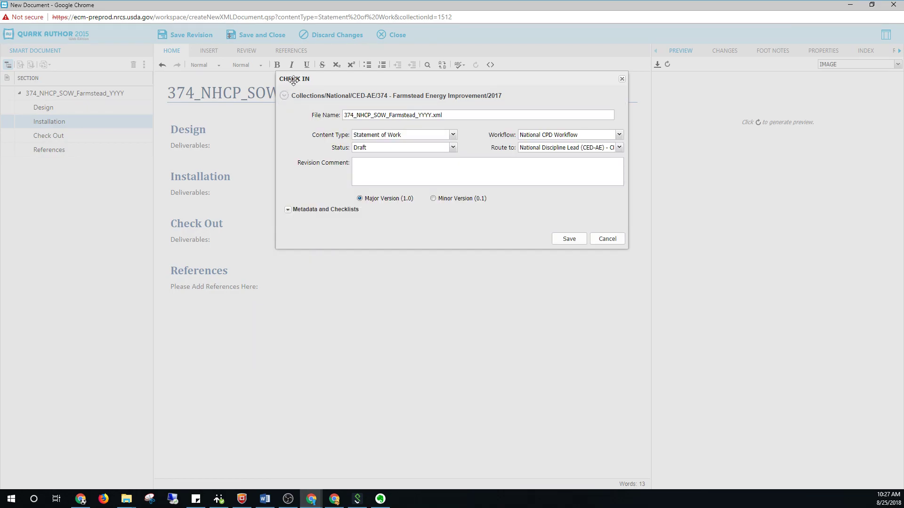
click(288, 210)
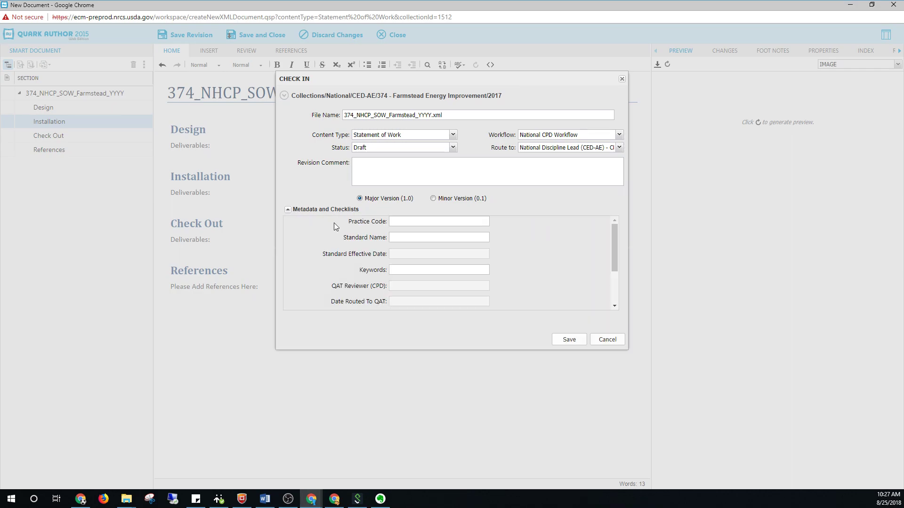
click(412, 217)
text(374)
click(405, 235)
drag(486, 96, 421, 100)
key(ctrl+c)
click(398, 236)
key(ctrl+v)
- Enter the keywords Farmstead, Energy, Improvement, separated by commas, and review the remaining metadata fields
click(406, 271)
key(ctrl+v)
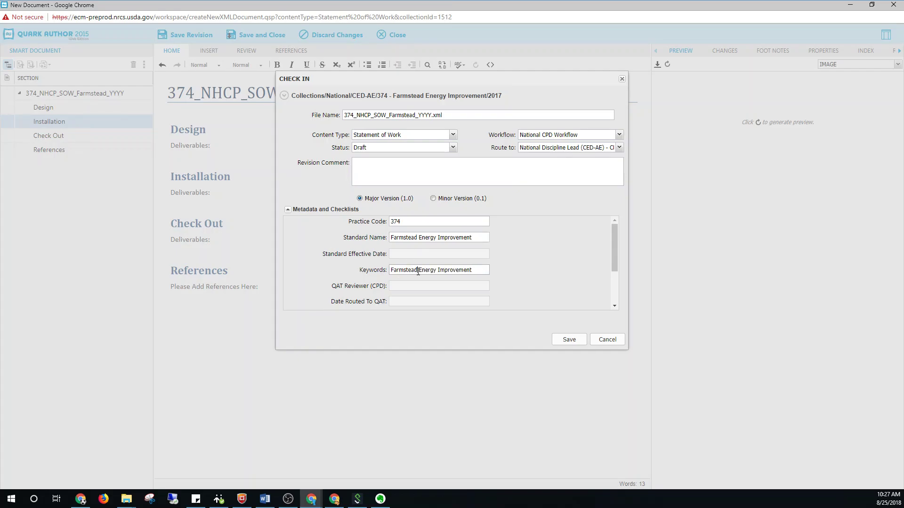
click(419, 271)
text(,)
scroll(478, 273, down, 3)
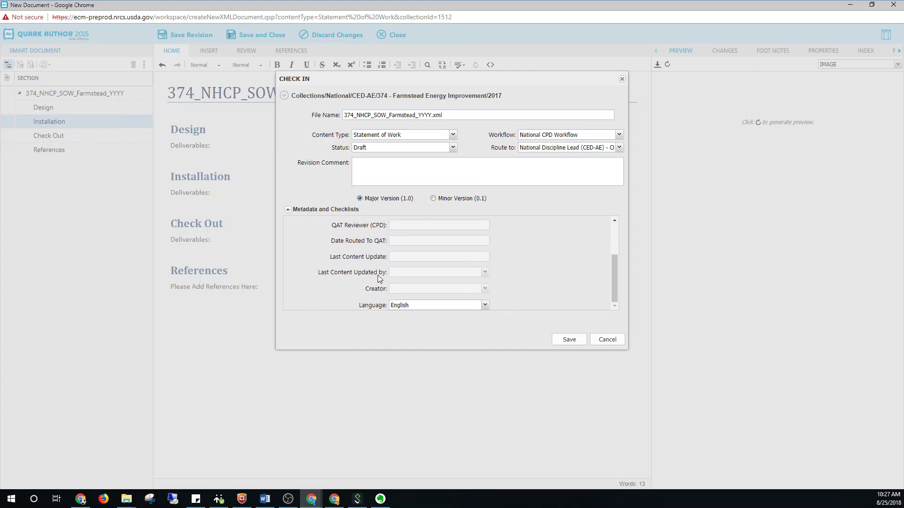
scroll(396, 268, up, 3)
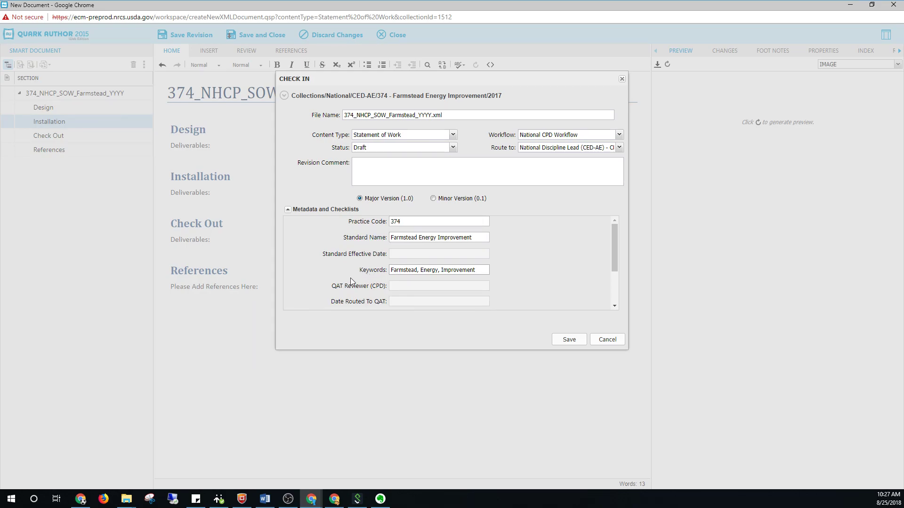
- Check the save-and-close notes in the Word document, and save the statement of work
click(265, 499)
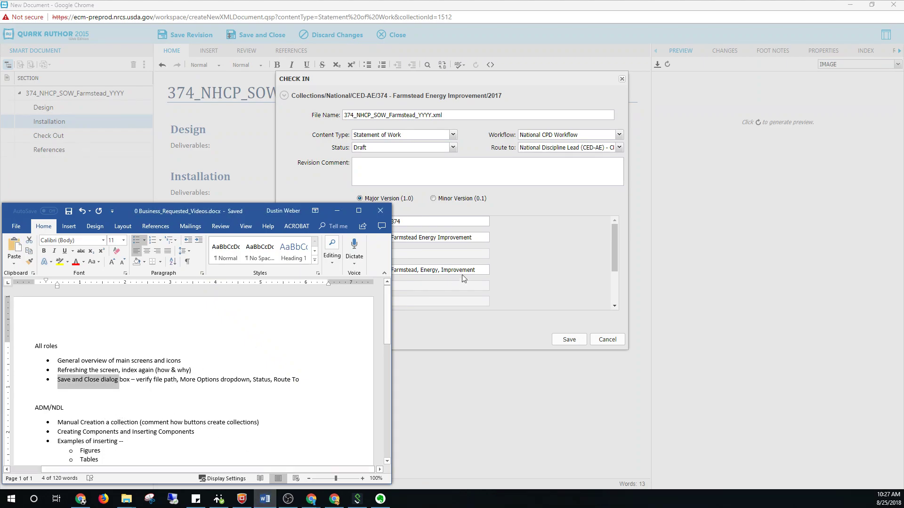
click(517, 248)
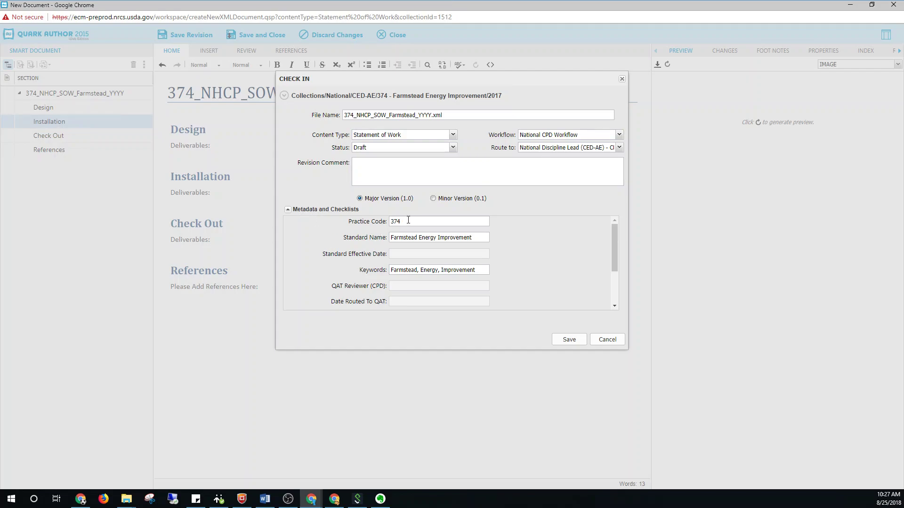
click(565, 339)
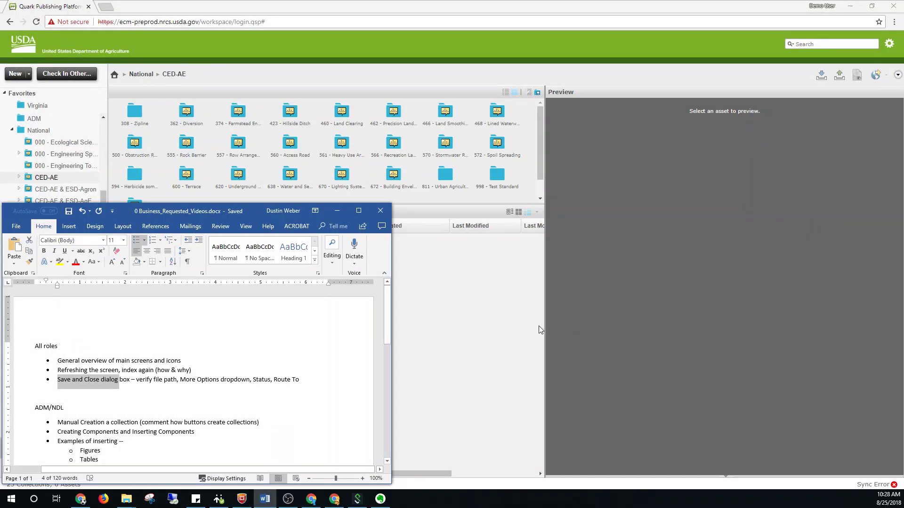
- Return to the Quark workspace and preview 374_NHCP_SOW_Farmstead_YYYY.xml in the 2017 collection under CED-AE's 374 - Farmstead Energy Improvement
key(alt+Tab)
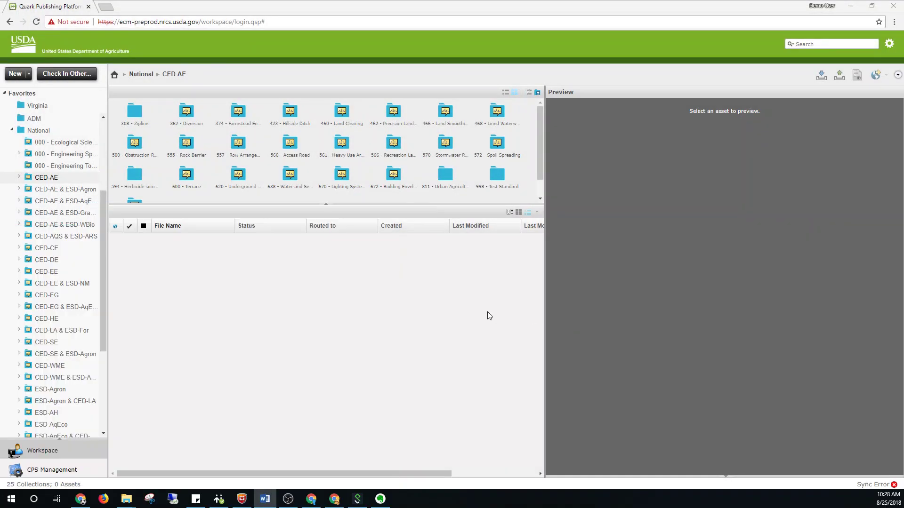
click(25, 179)
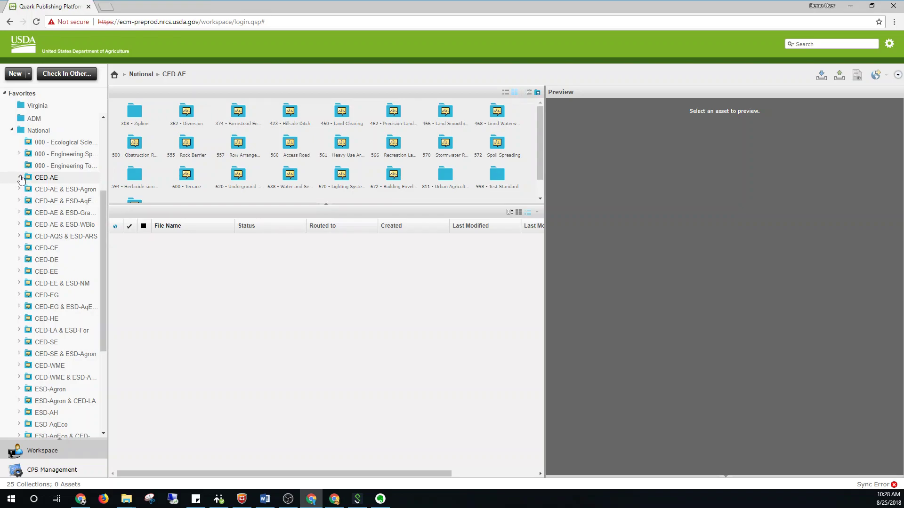
click(54, 237)
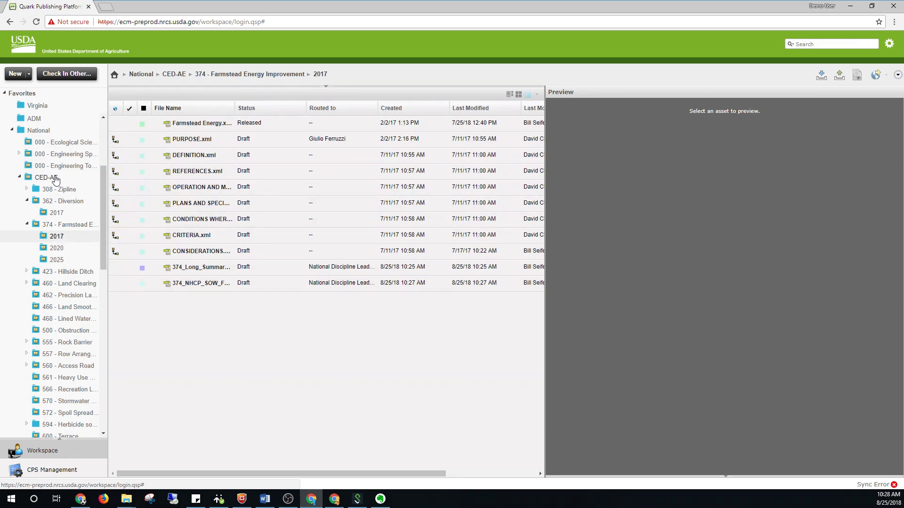
click(51, 181)
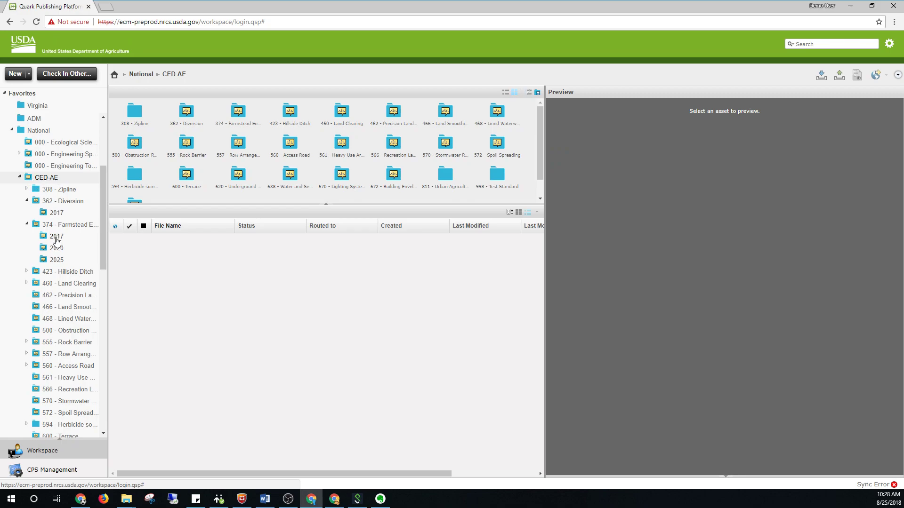
click(56, 239)
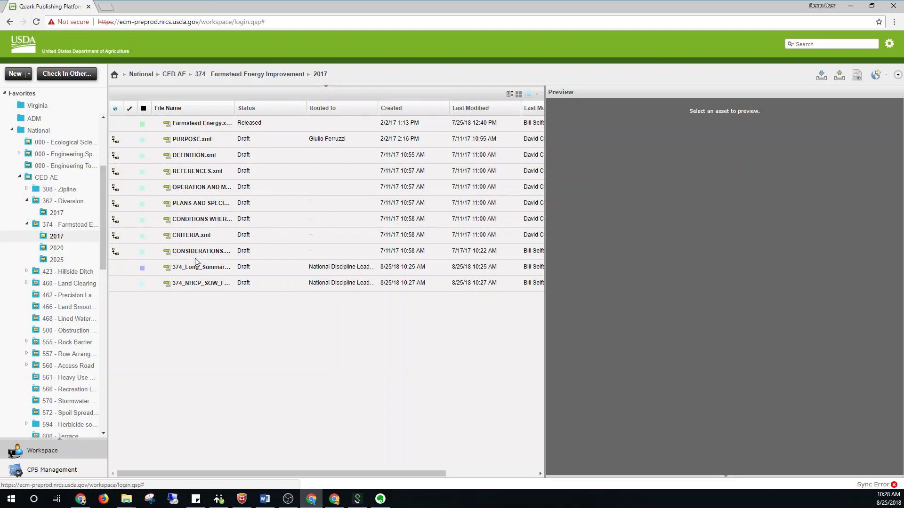
click(208, 286)
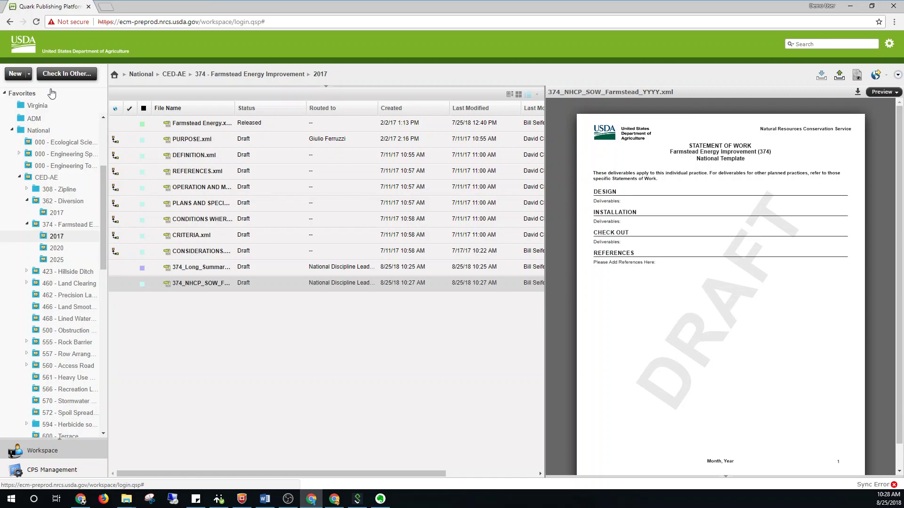
- Start a revision of an existing Statement of Work and search the server templates for 374
click(29, 74)
mouse_move(29, 89)
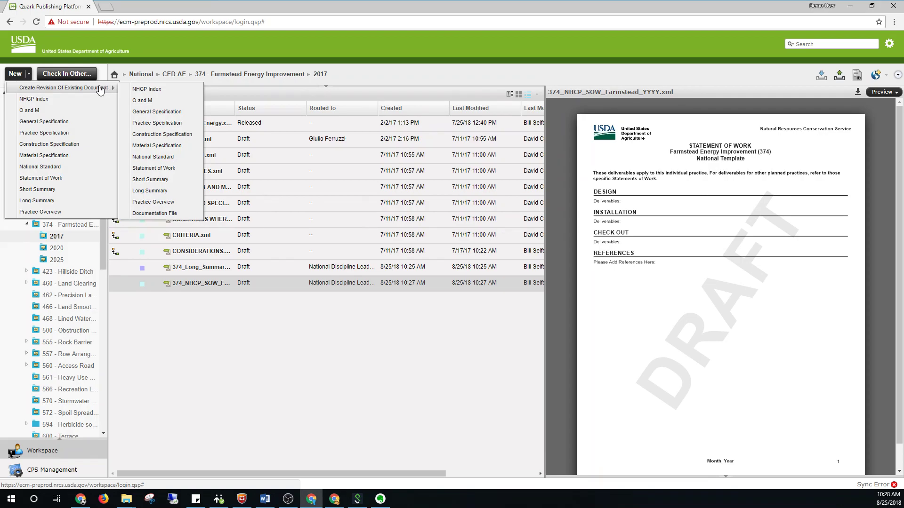
click(169, 169)
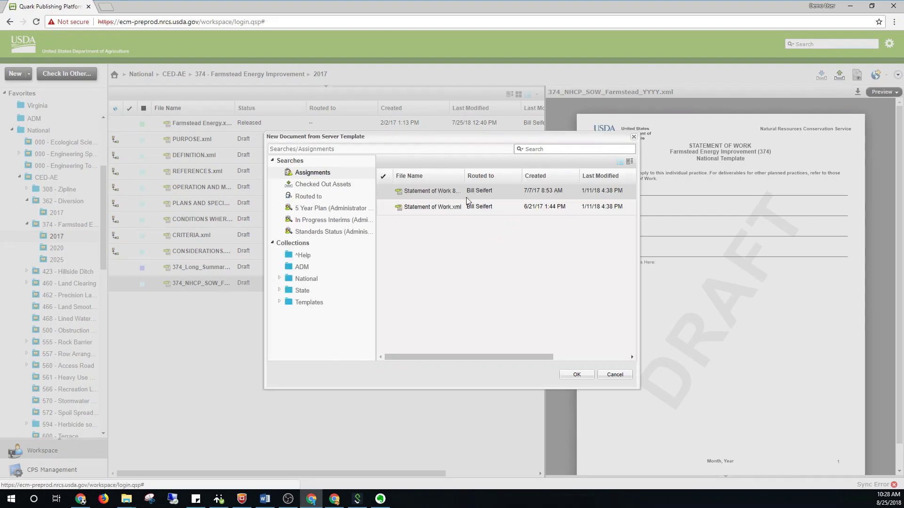
drag(465, 181, 506, 182)
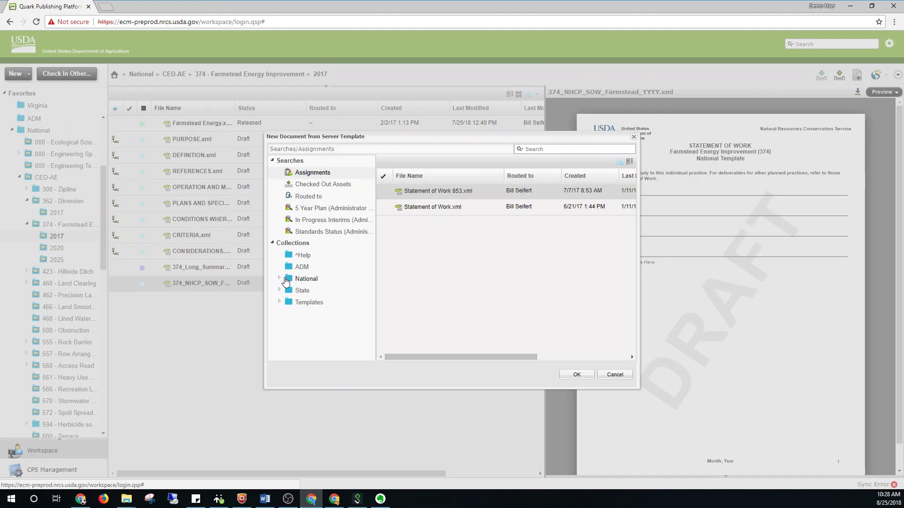
text(374)
key(Return)
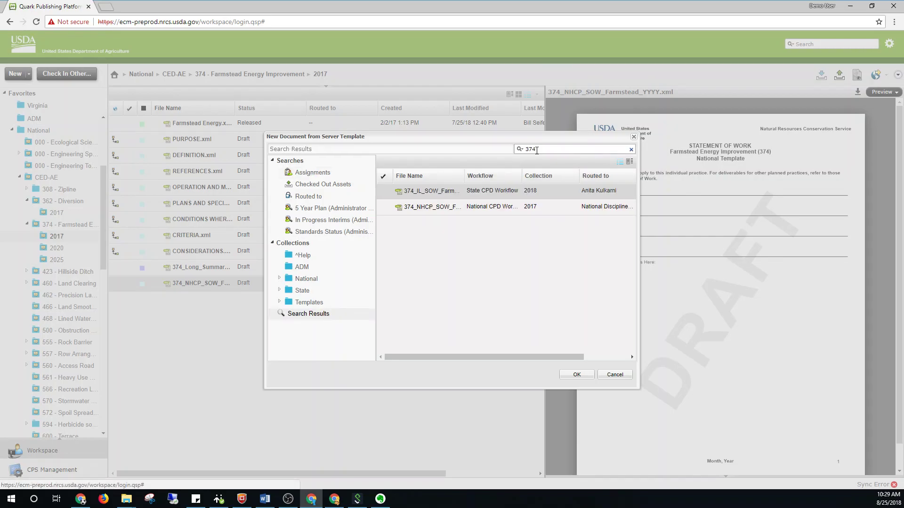
drag(465, 179, 507, 184)
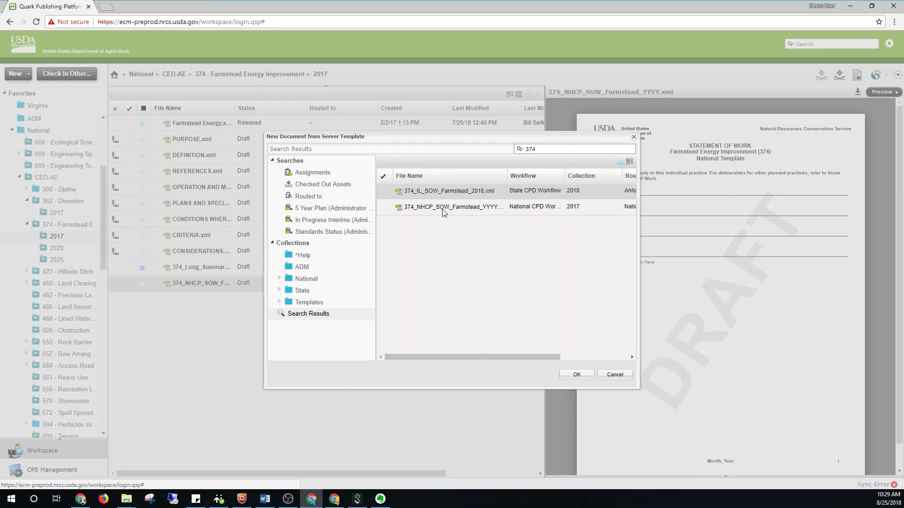
- Browse National/CED-AE in the template dialog, and open a new document based on the 374_NHCP_SOW_Farmstead_YYYY.xml search result
click(412, 210)
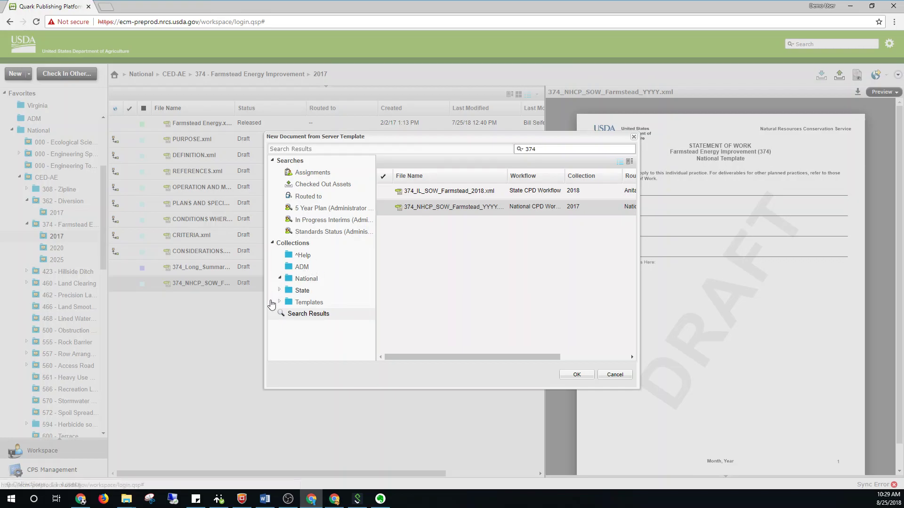
click(280, 281)
scroll(283, 268, down, 2)
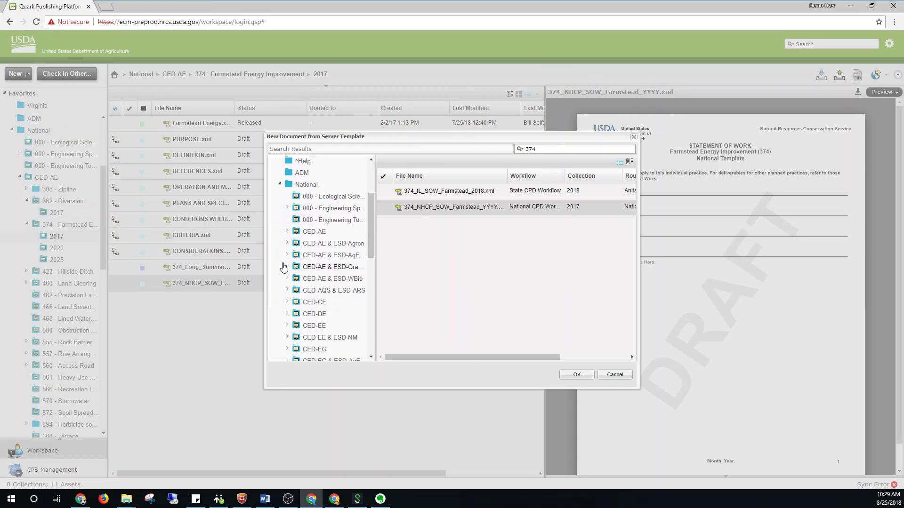
click(286, 231)
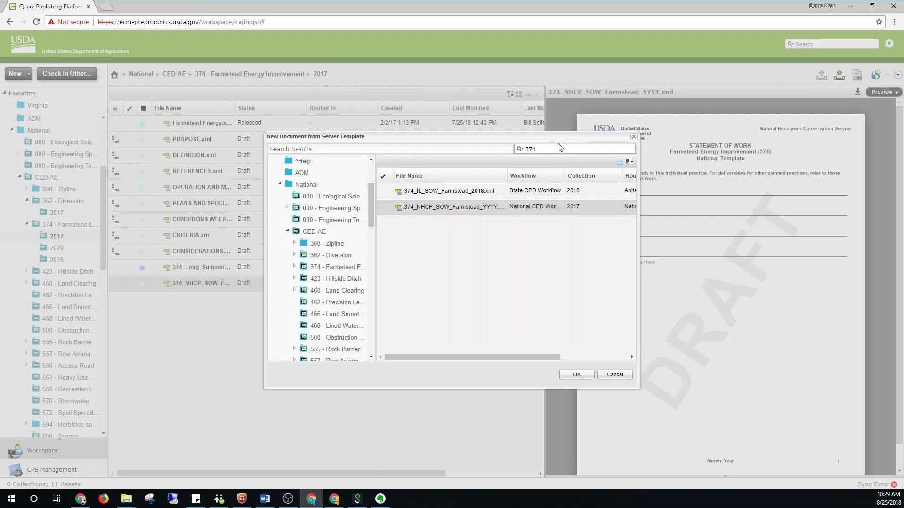
double_click(457, 207)
right_click(441, 423)
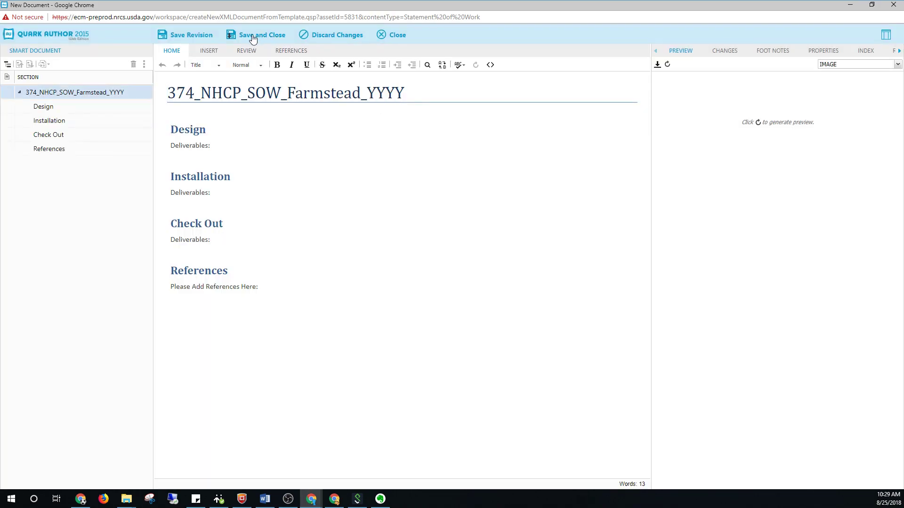
- Save and close the revision, choosing the 2020 collection under National/CED-AE/374 - Farmstead Energy Improvement as its location
click(253, 37)
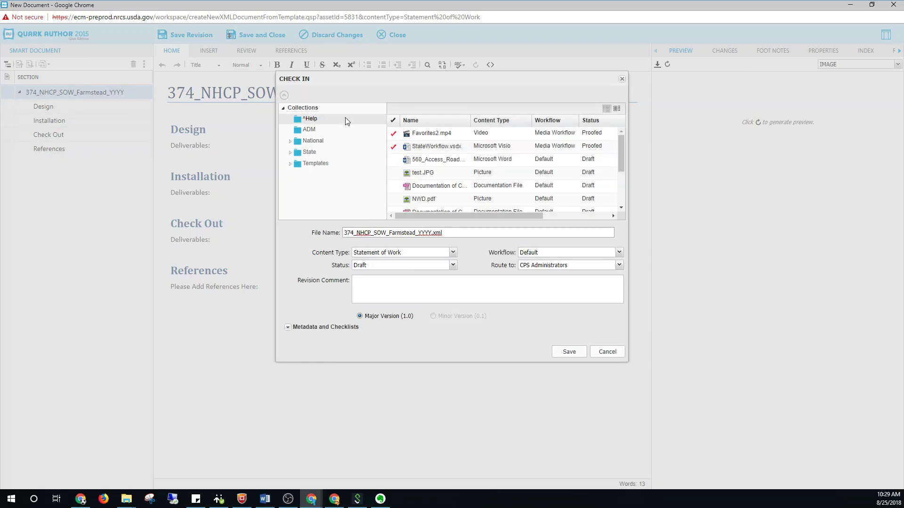
click(290, 142)
click(297, 185)
scroll(303, 169, down, 5)
scroll(302, 146, up, 3)
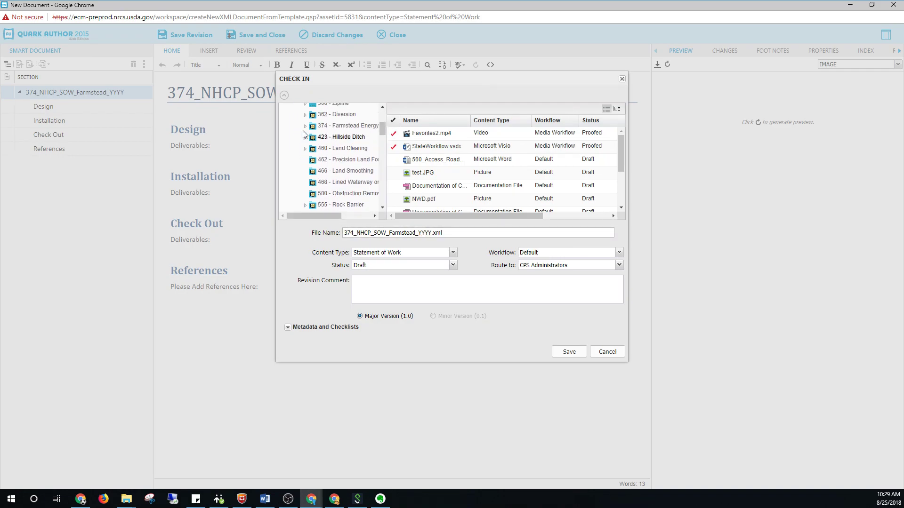
click(305, 126)
click(323, 148)
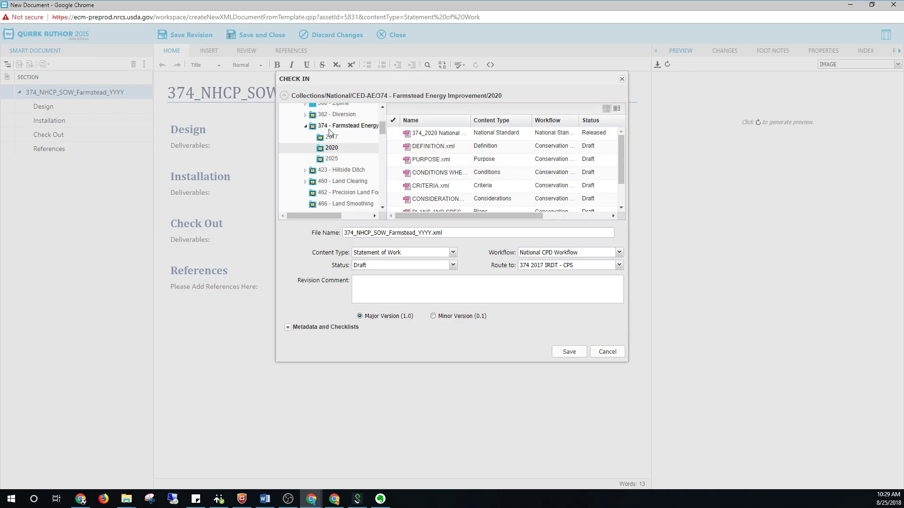
- Rename the file to 374_NHCP_SOW_Farmstead_2020.xml and keep its status as Draft
drag(432, 234, 418, 233)
text(2020)
click(385, 265)
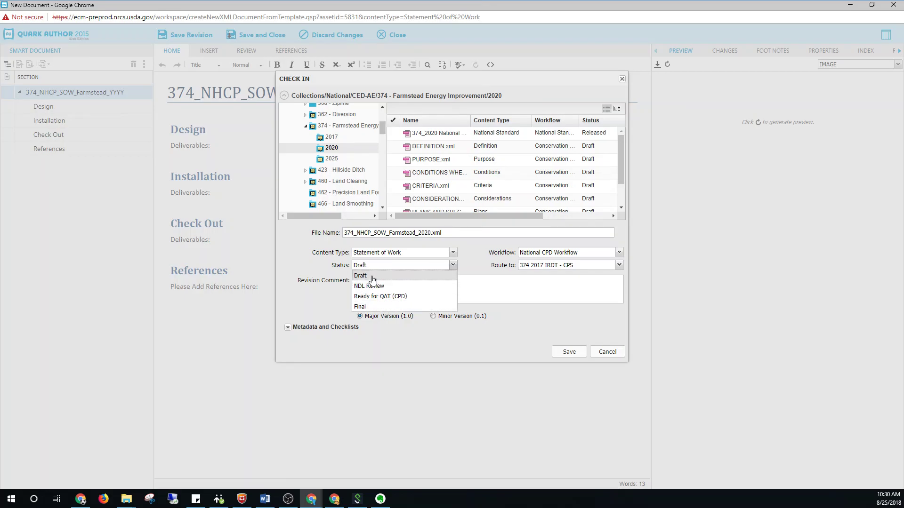
click(422, 278)
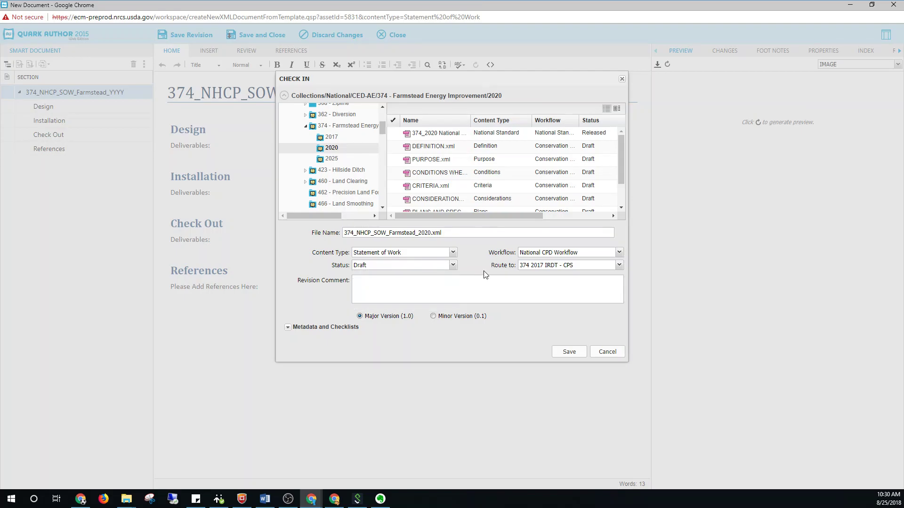
- Review the available routing recipients and status options for the Statement of Work check-in
click(542, 265)
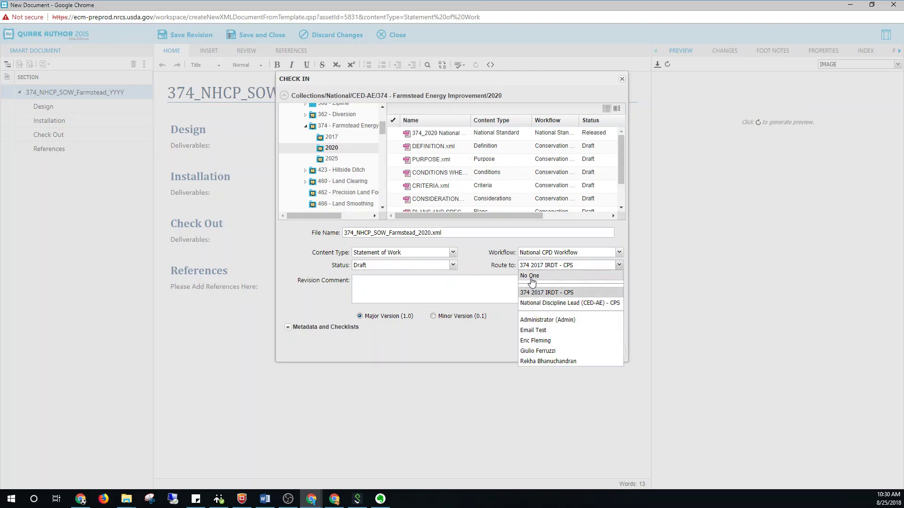
click(447, 266)
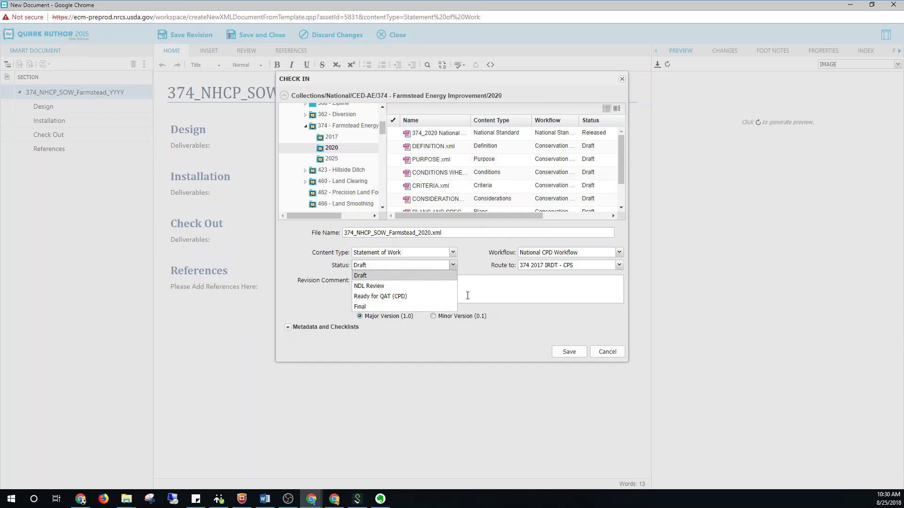
click(462, 258)
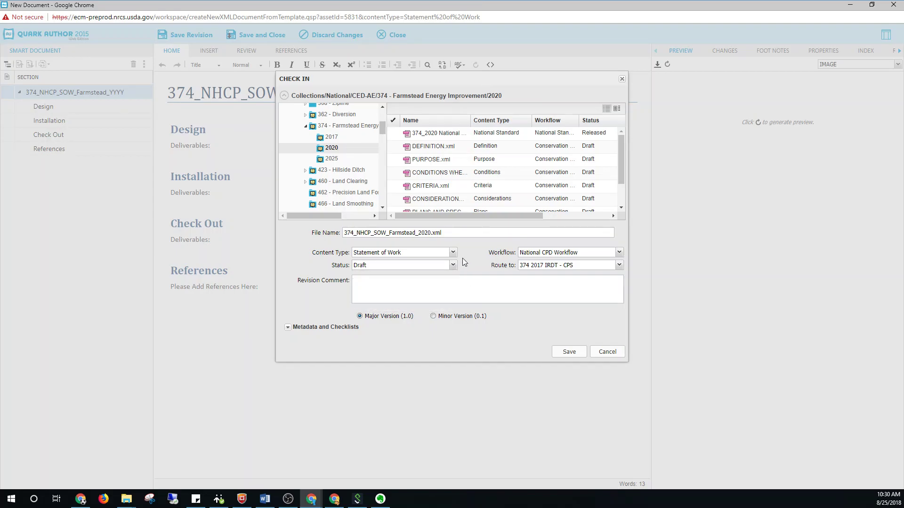
- Cancel the check-in of the Statement of Work and discard its changes to return to the workspace
click(607, 351)
click(336, 36)
click(429, 277)
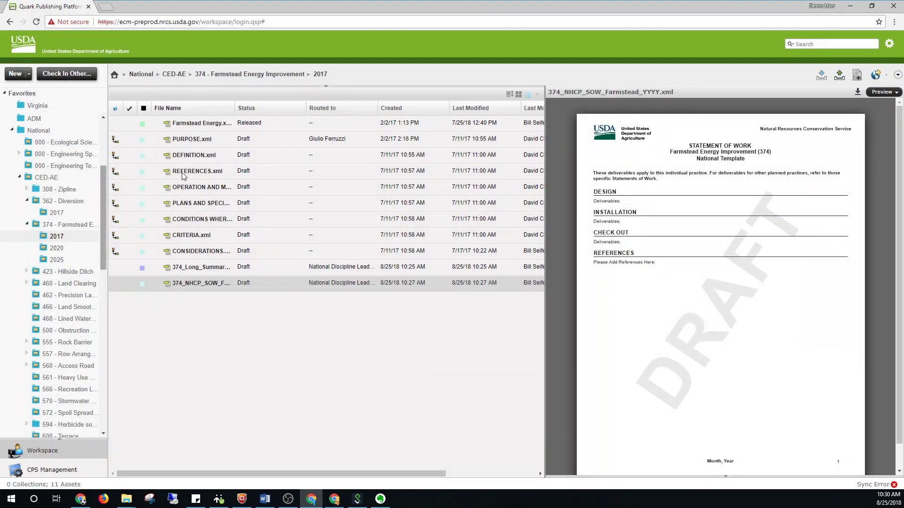
- Open the 2025 collection under 374 - Farmstead Energy Improvement and preview 374_CPS_NHCP_Farmstead_Energy_Something_2025.xml
click(56, 259)
right_click(54, 260)
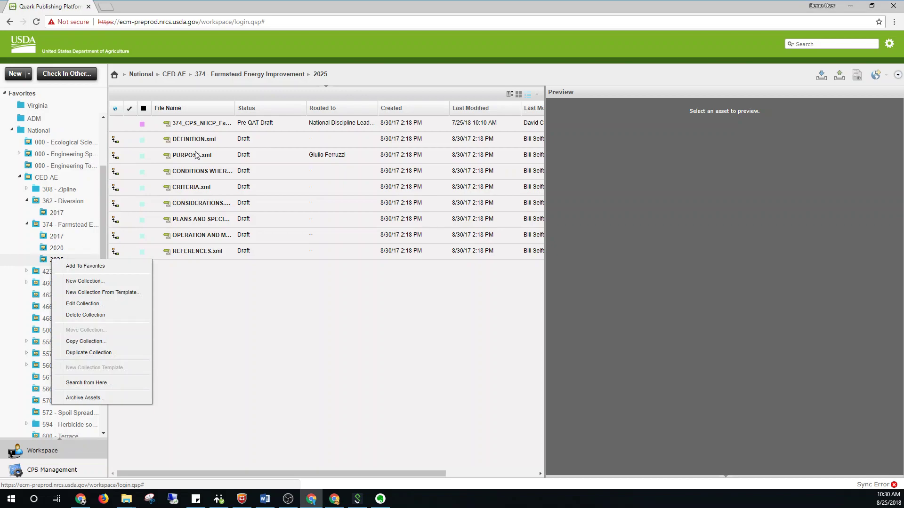
click(57, 258)
click(57, 259)
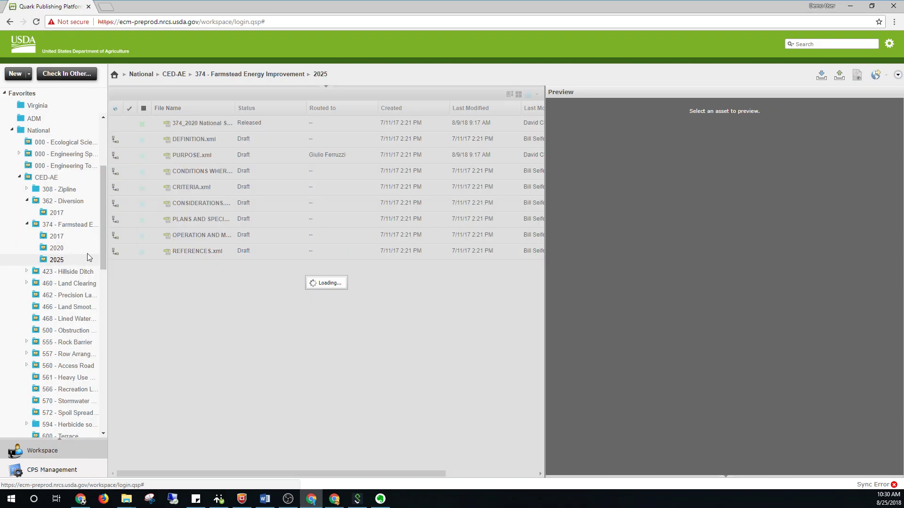
click(206, 124)
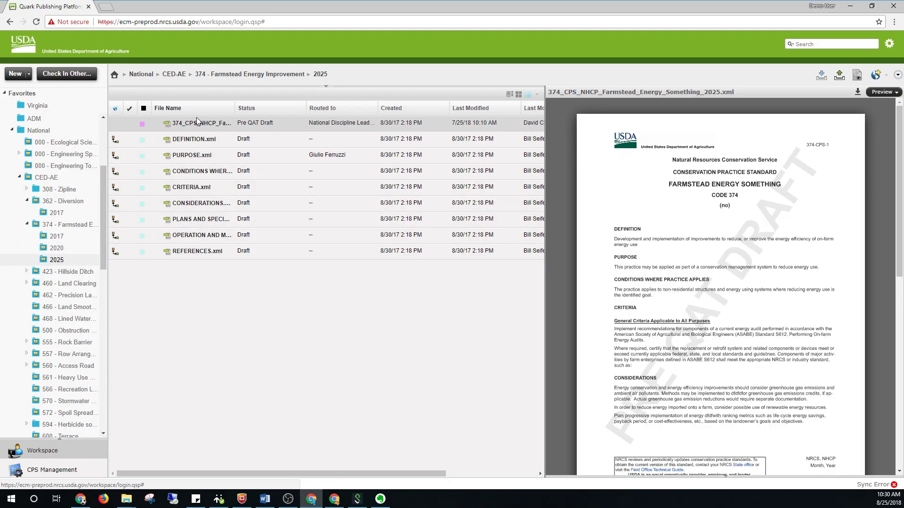
- Check out 374_CPS_NHCP_Farmstead_Energy_Something_2025.xml and start Save and Close to bring up its check-in settings
right_click(194, 123)
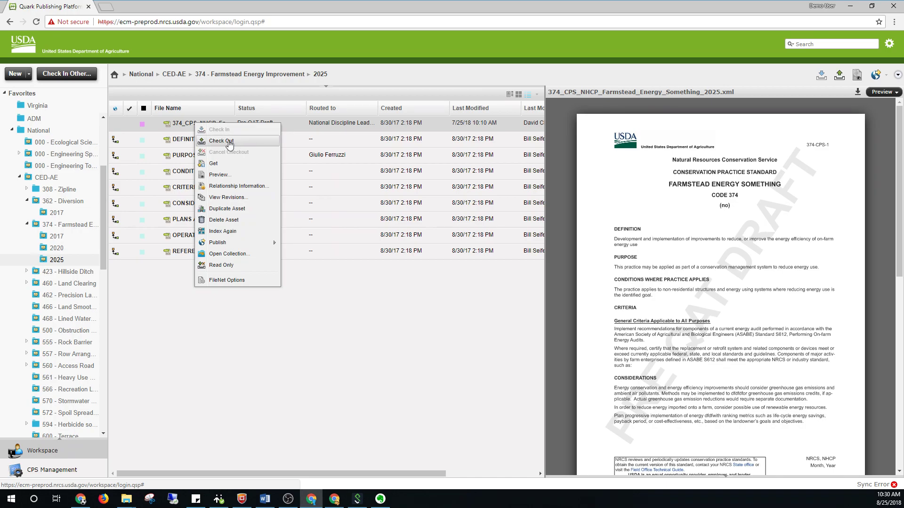
click(221, 140)
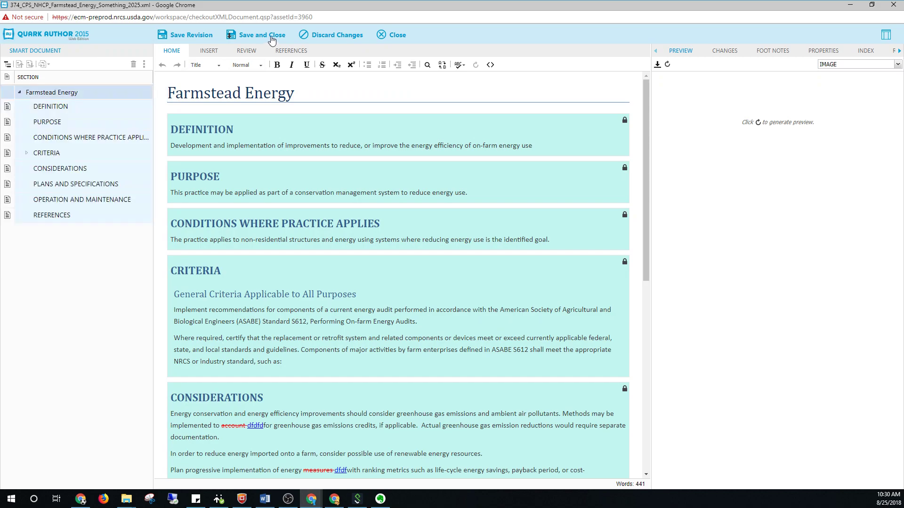
click(271, 38)
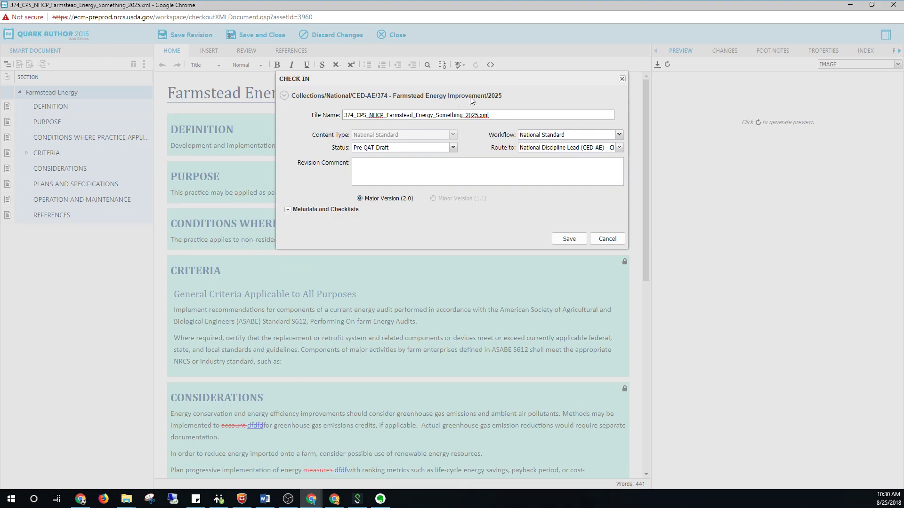
- Browse the check-in location's collection tree, try the 2020 collection, and reselect 2025 under 374 - Farmstead Energy Improvement
click(283, 95)
scroll(333, 189, up, 10)
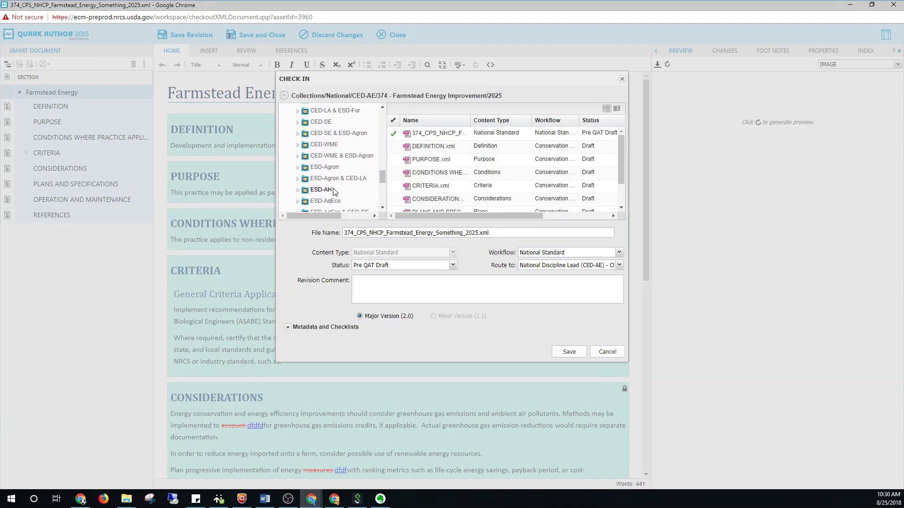
scroll(336, 181, up, 8)
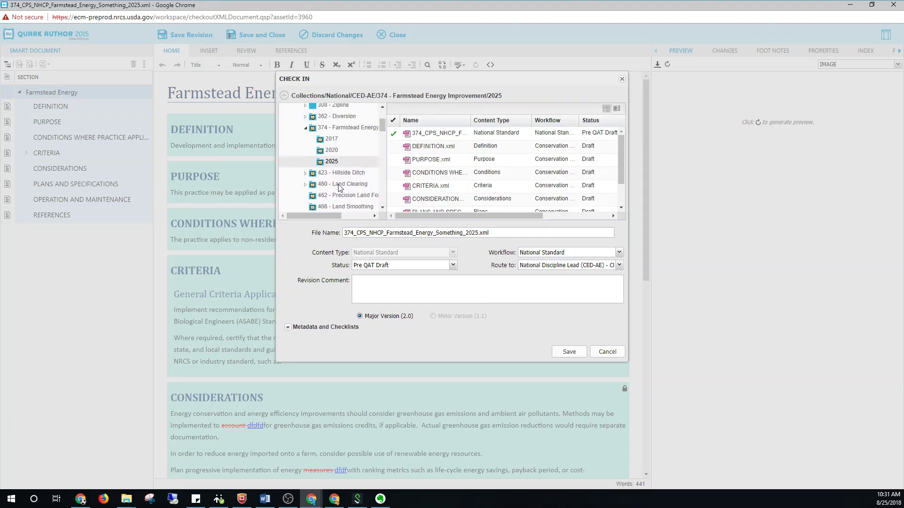
click(333, 175)
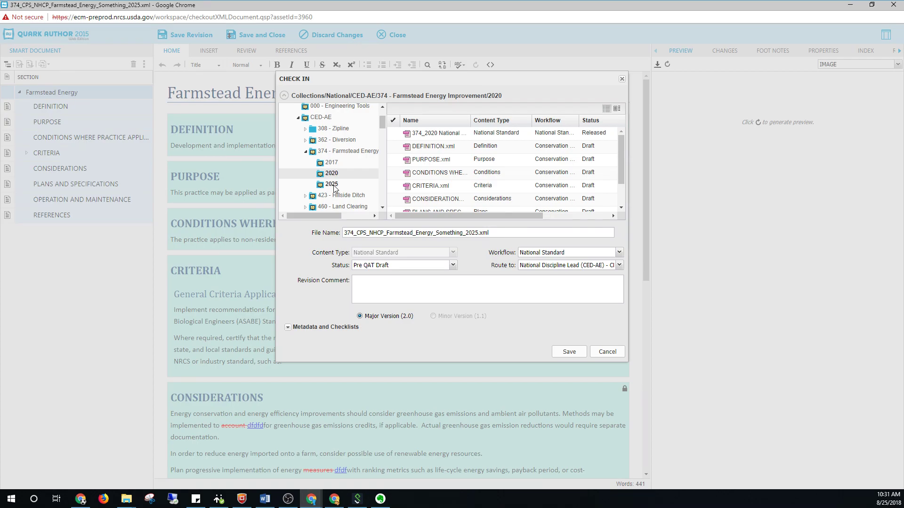
click(335, 184)
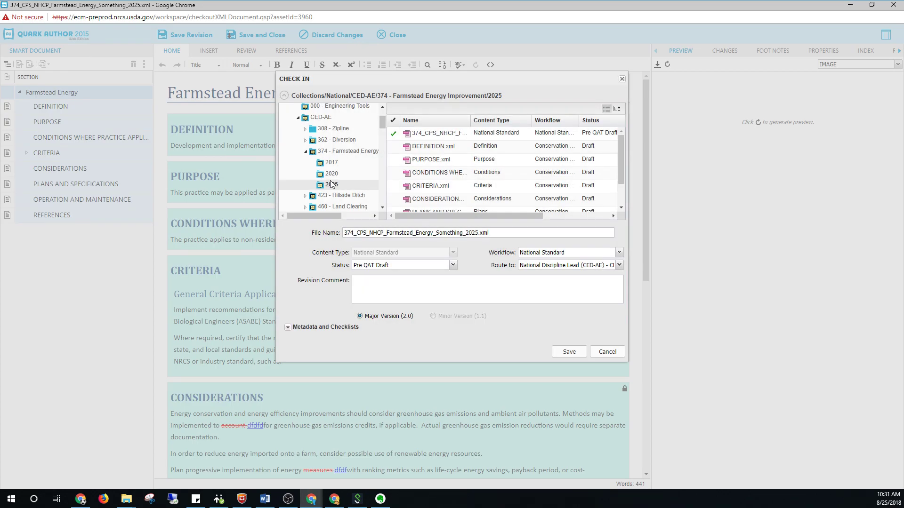
click(284, 97)
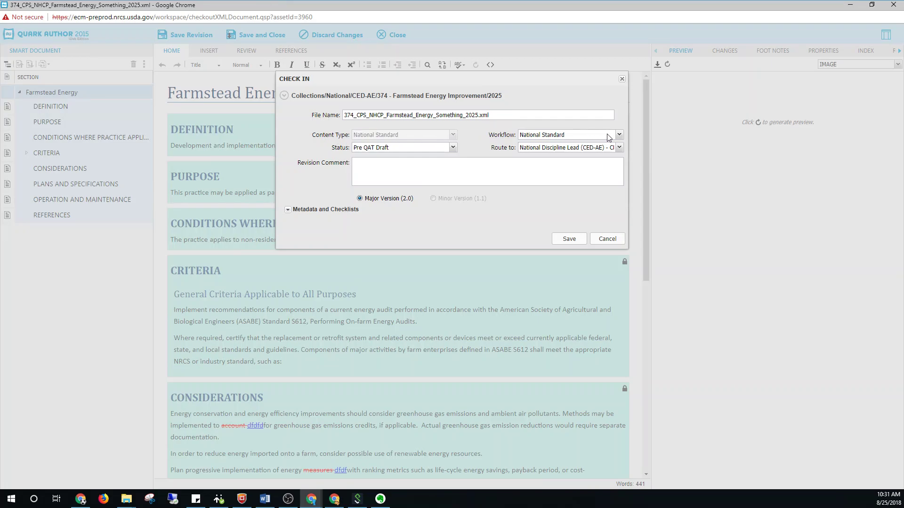
- Set the status to Ready for QAT (Initial Draft) and review the workflow and routing choices for the National Standard
click(619, 135)
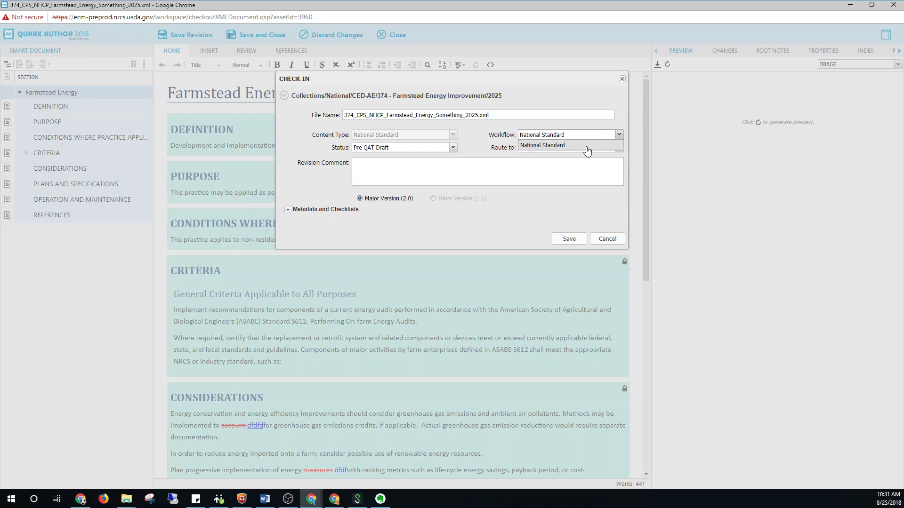
click(493, 132)
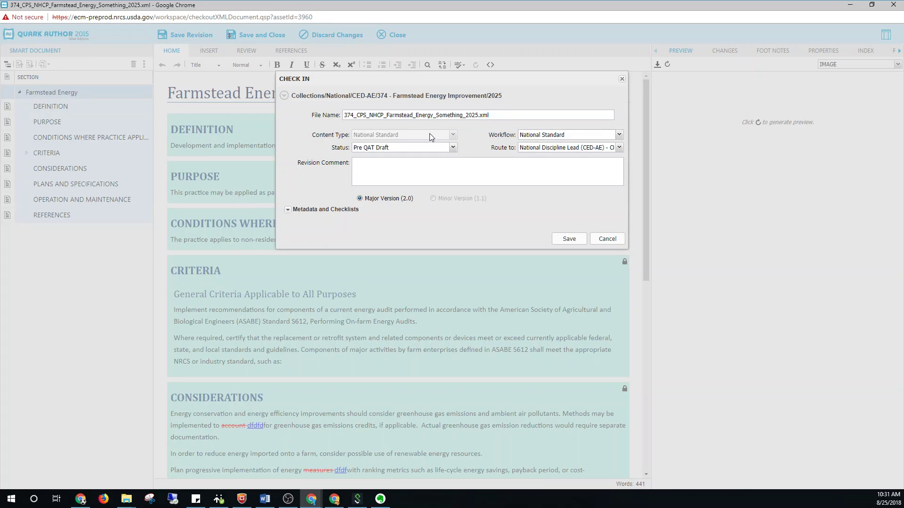
click(368, 148)
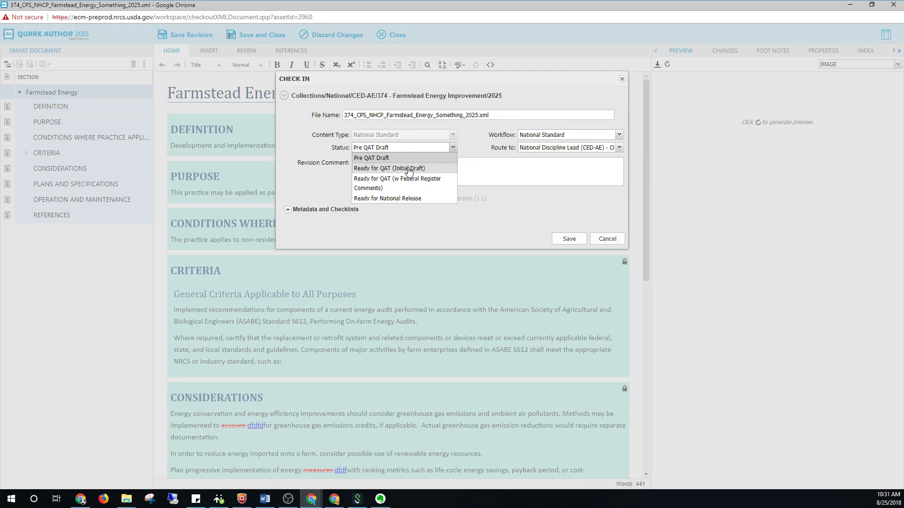
click(408, 169)
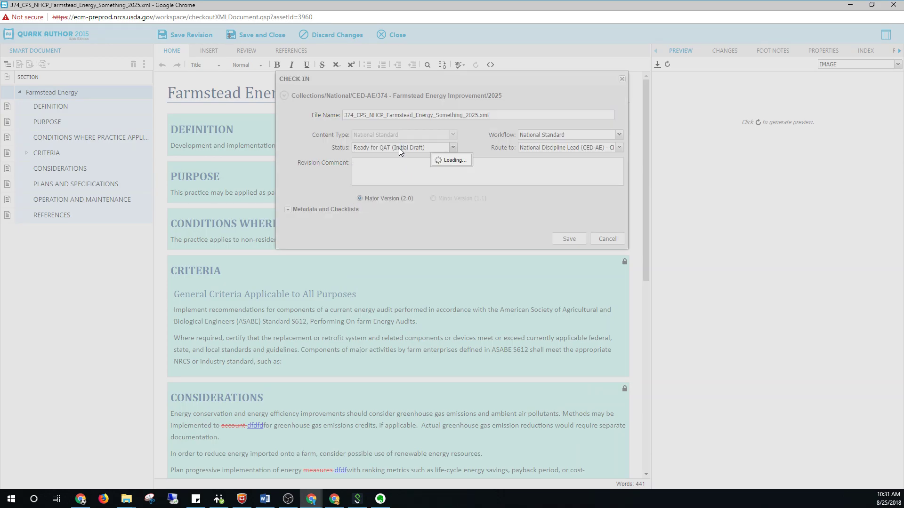
click(546, 148)
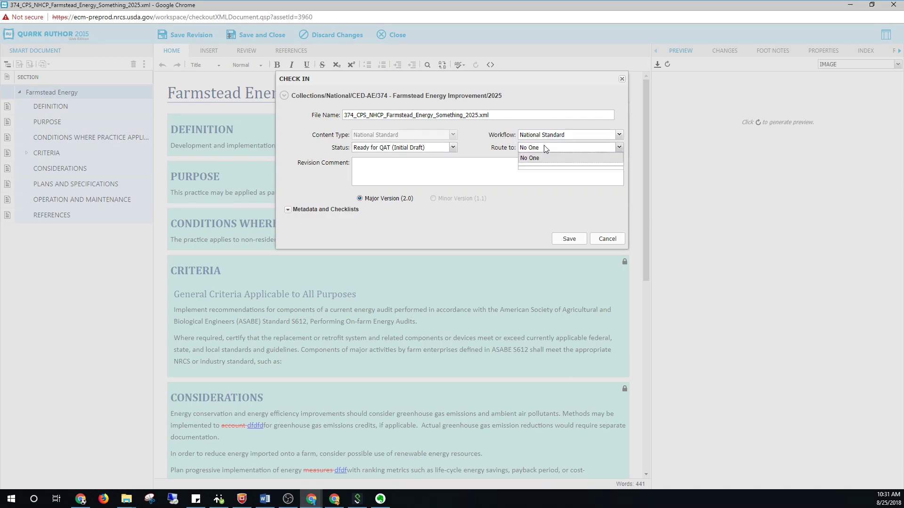
click(546, 148)
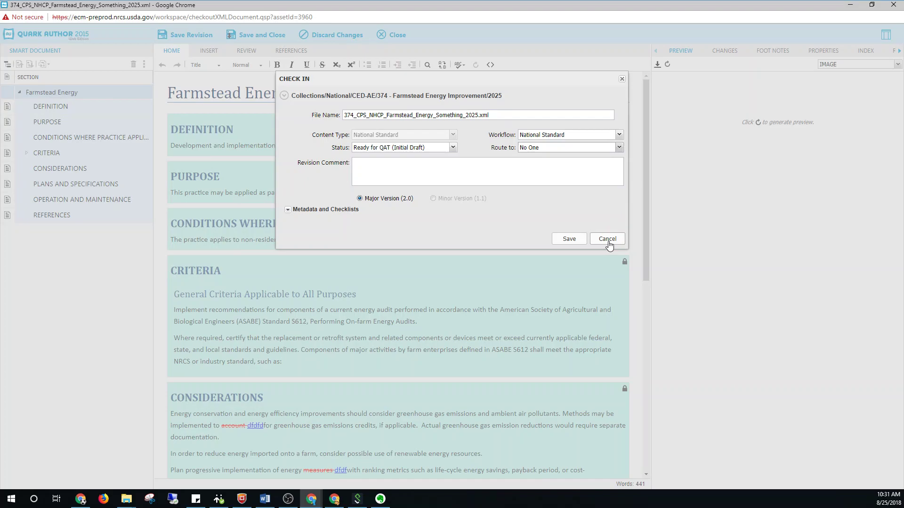
- Cancel the National Standard's check-in and discard the changes to the checked-out document
click(607, 240)
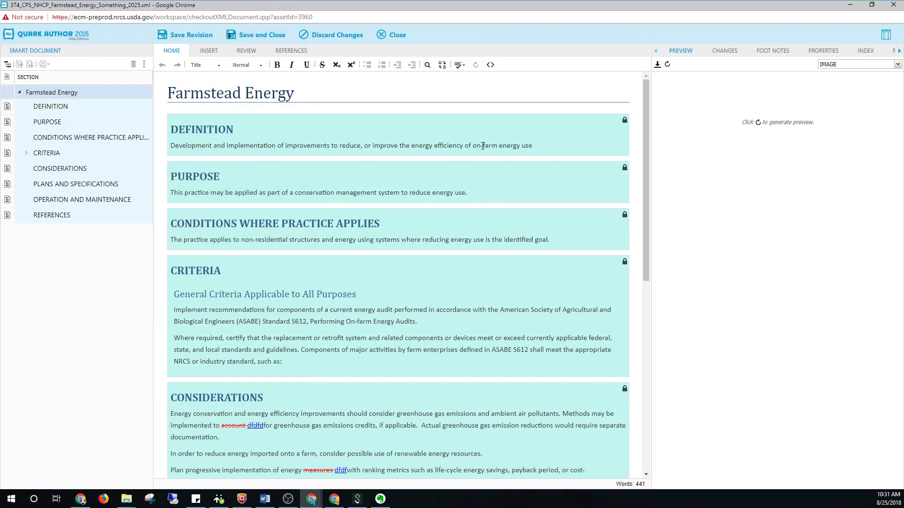
click(337, 35)
click(439, 279)
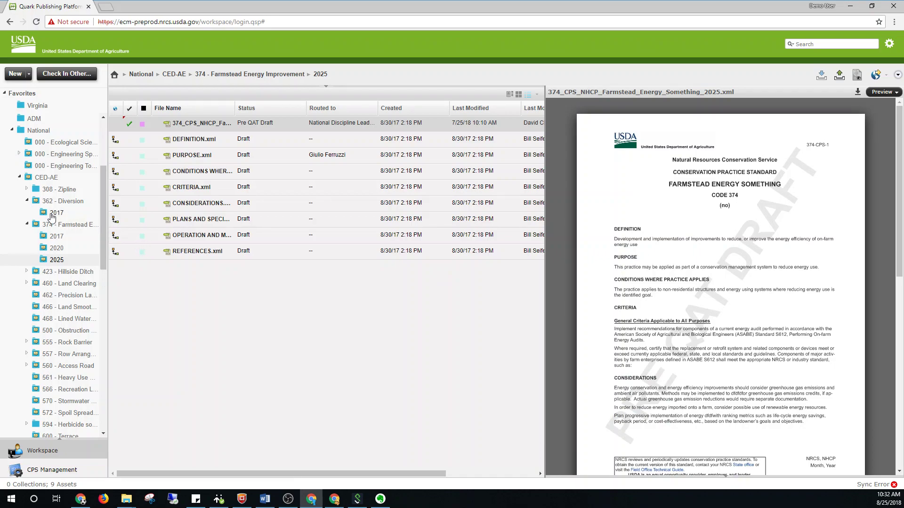
- Examine the year collections under 308 - Zipline, 555 - Rock Barrier, 557 - Row Arrangement and 560 - Access Road
click(26, 188)
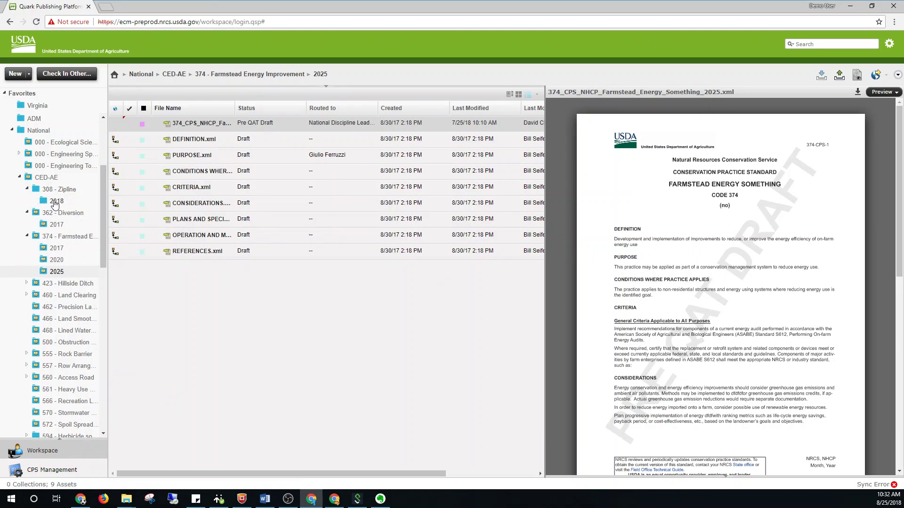
click(55, 201)
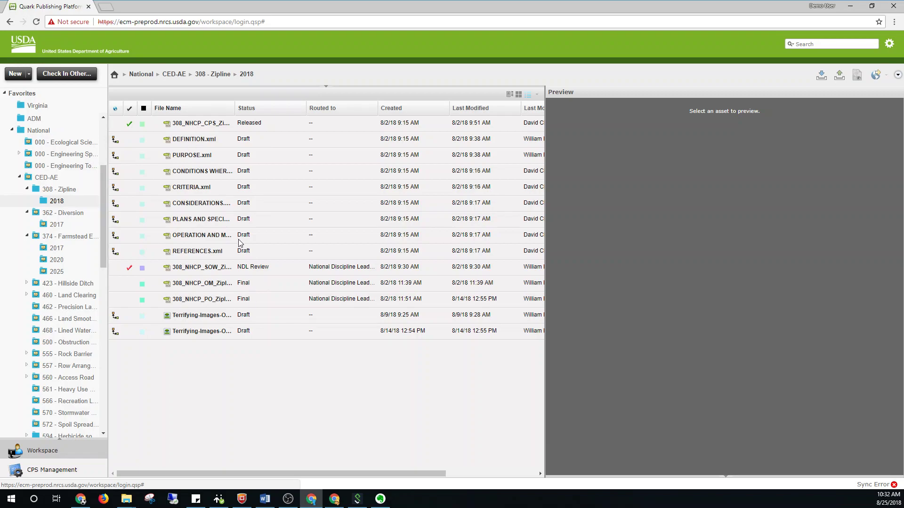
scroll(61, 301, down, 3)
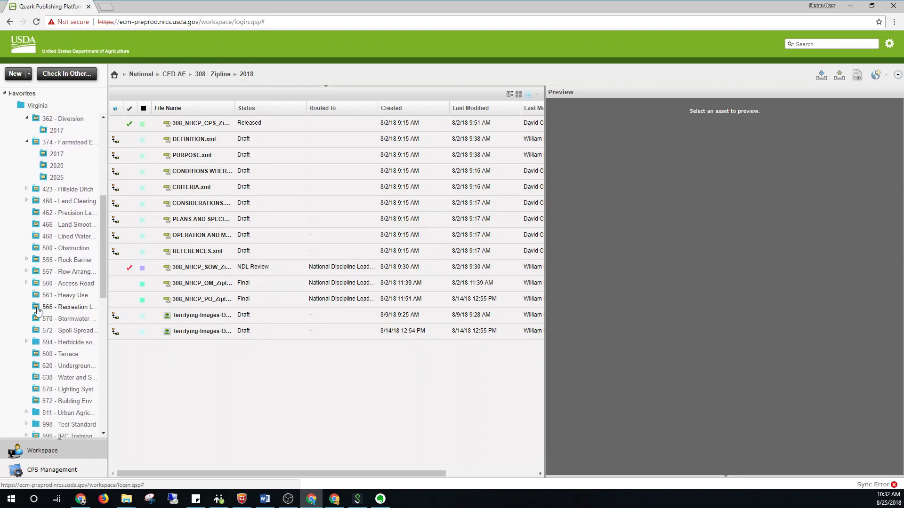
click(21, 261)
click(64, 284)
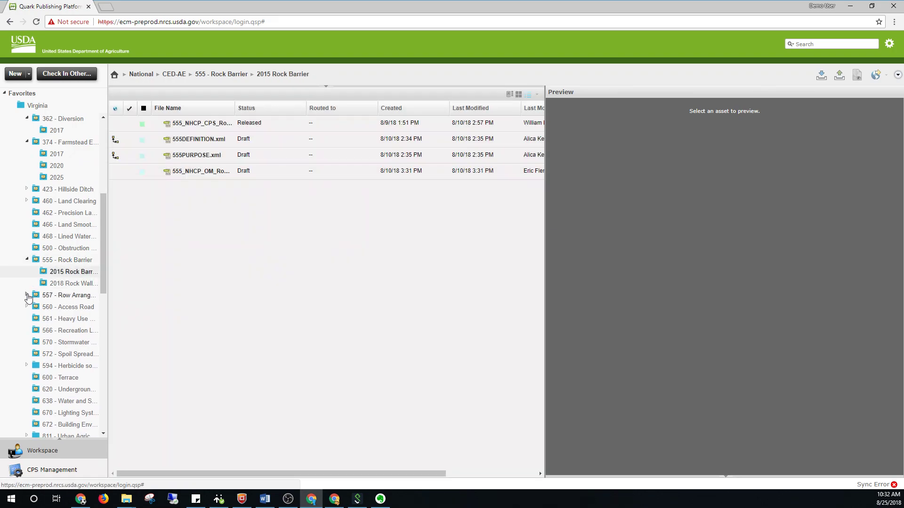
click(27, 294)
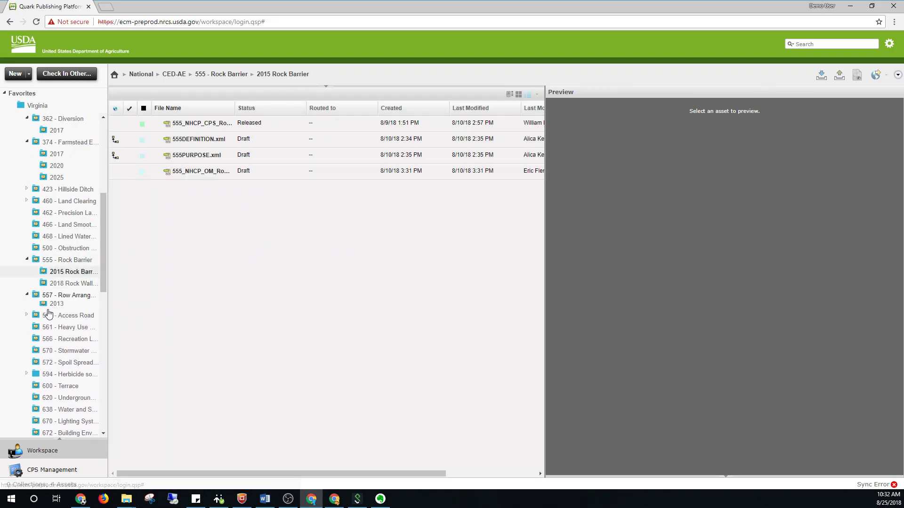
click(57, 306)
click(27, 319)
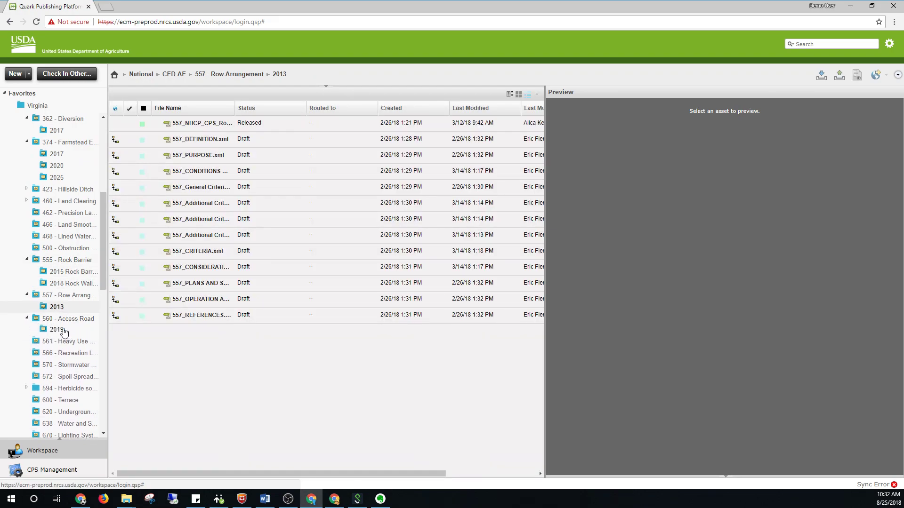
click(56, 332)
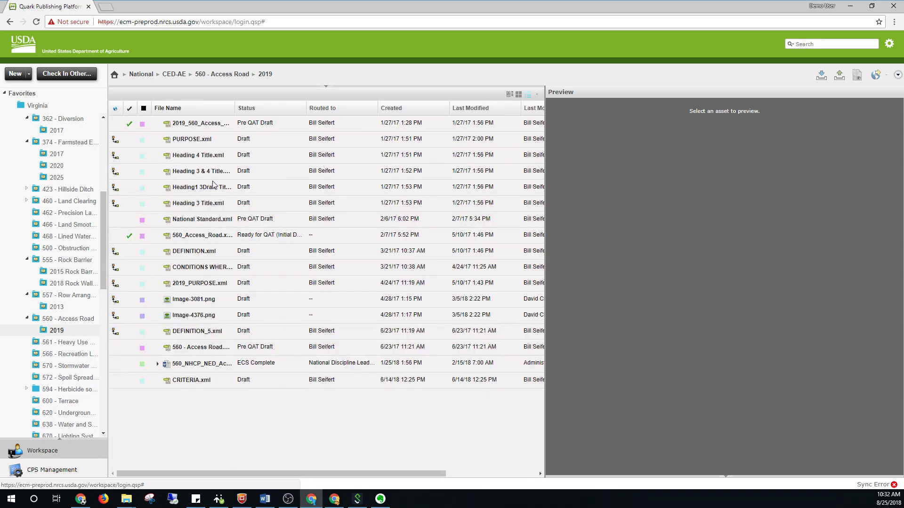
- View the group settings of the 2019 collection under 560 - Access Road and close the collection editor without saving
right_click(50, 330)
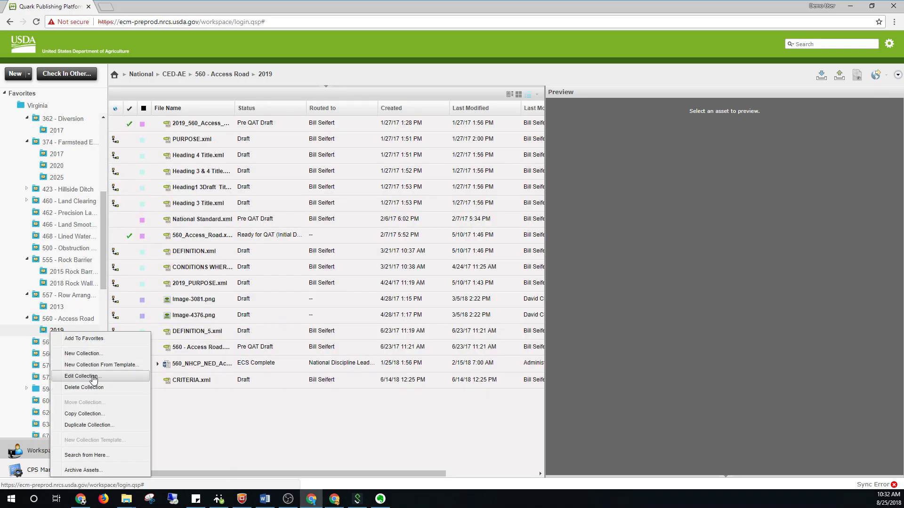
click(77, 376)
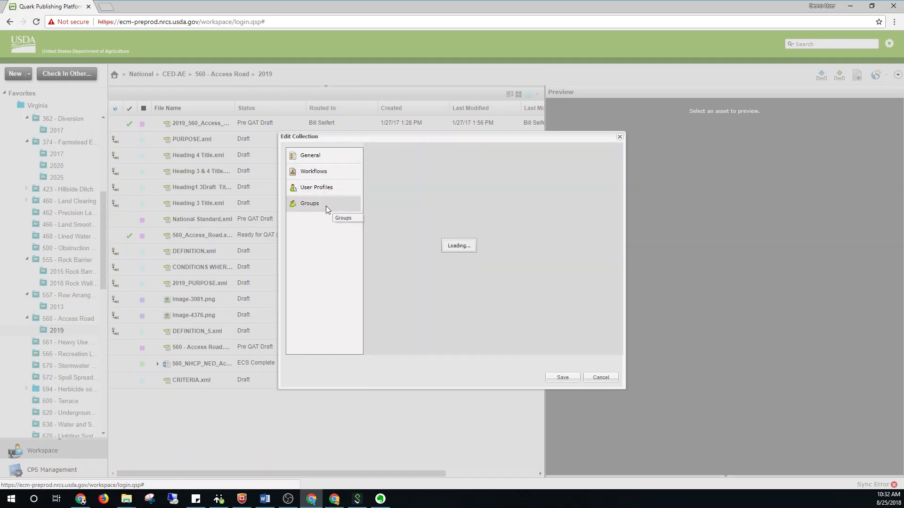
click(327, 206)
click(587, 377)
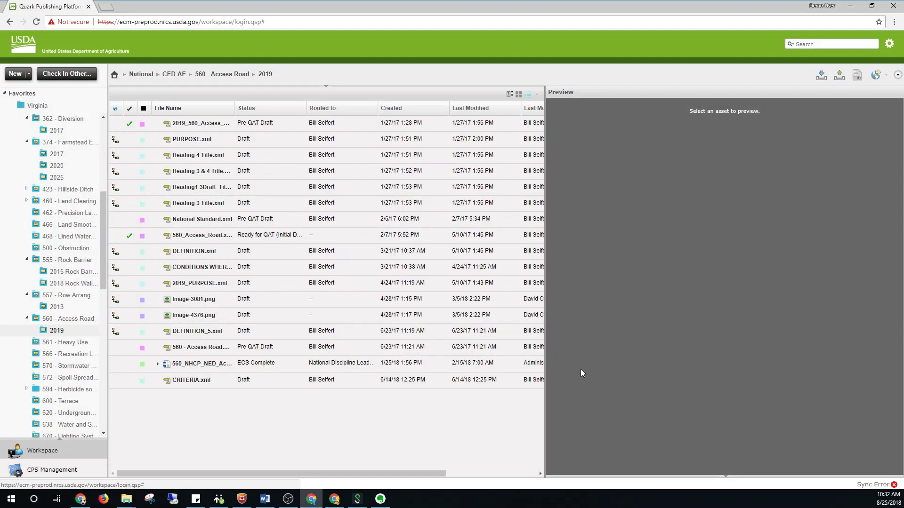
- Check out 2019_560_Access_Road.xml from the 2019 collection and bring up its check-in settings
click(200, 126)
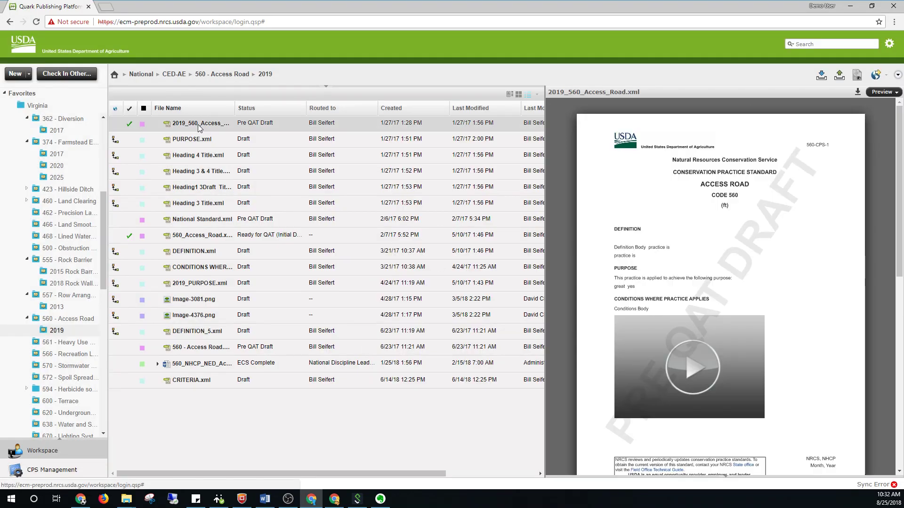
right_click(200, 126)
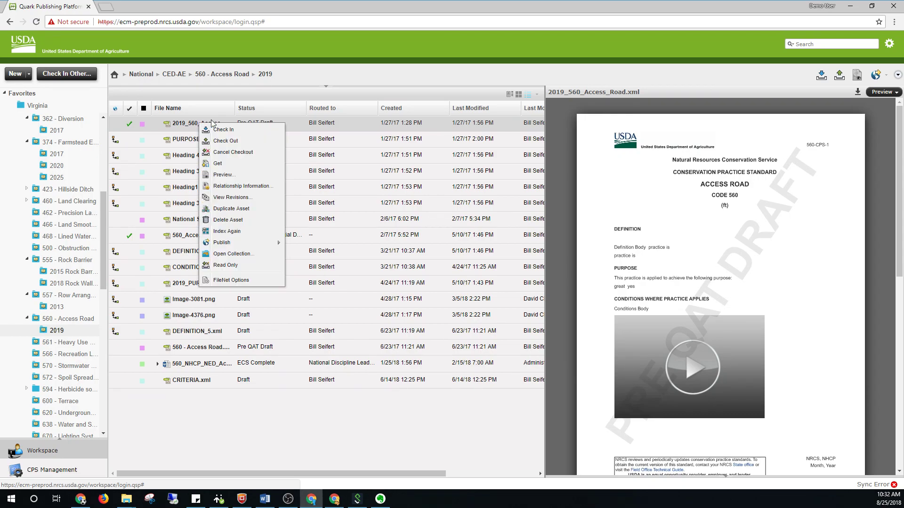
click(243, 140)
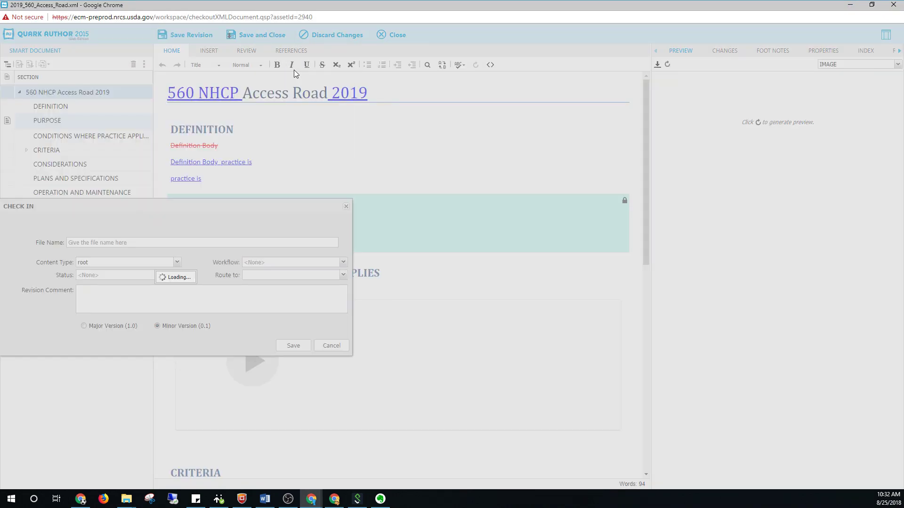
drag(127, 203, 302, 112)
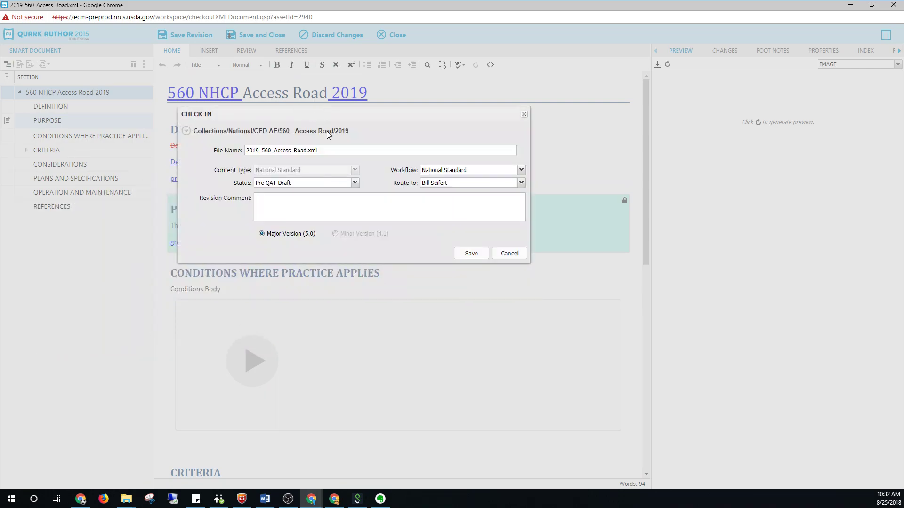
- Set the Access Road document's status to Ready for QAT (Initial Draft) and review its routing to Quality Assurance Team - CPS
click(302, 183)
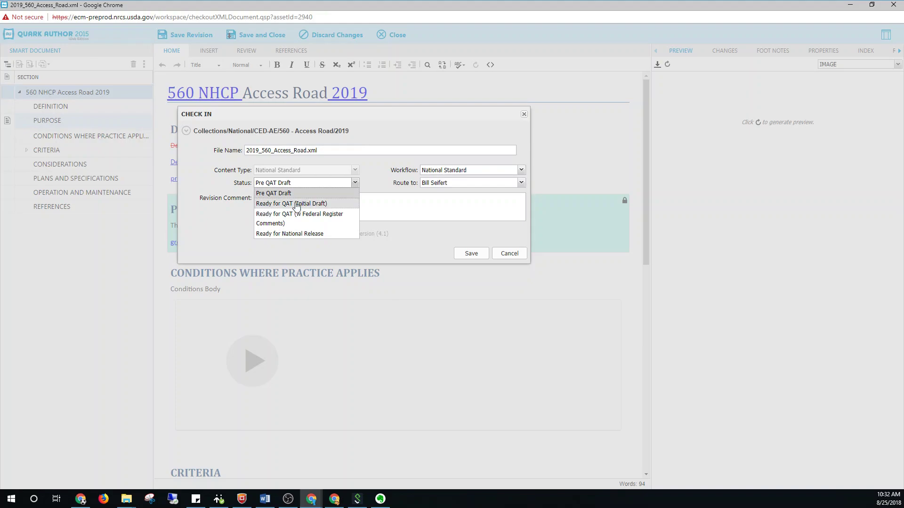
click(344, 207)
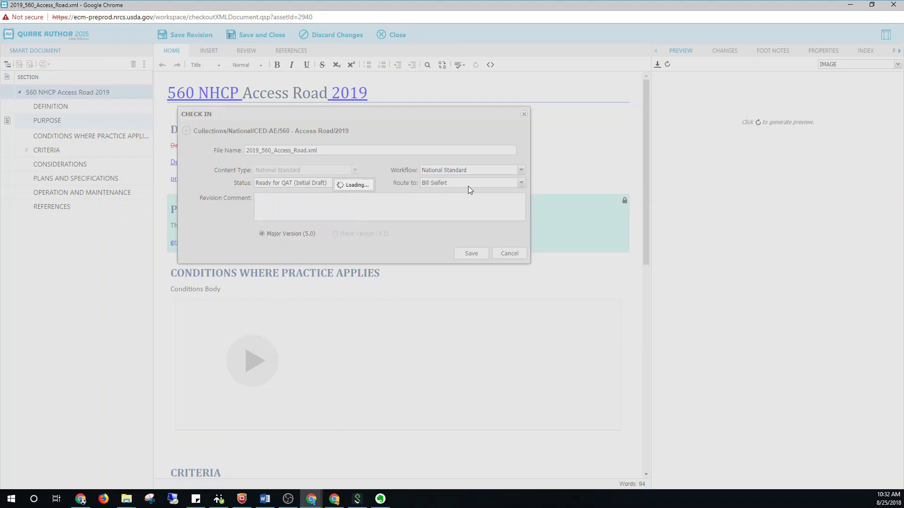
click(447, 185)
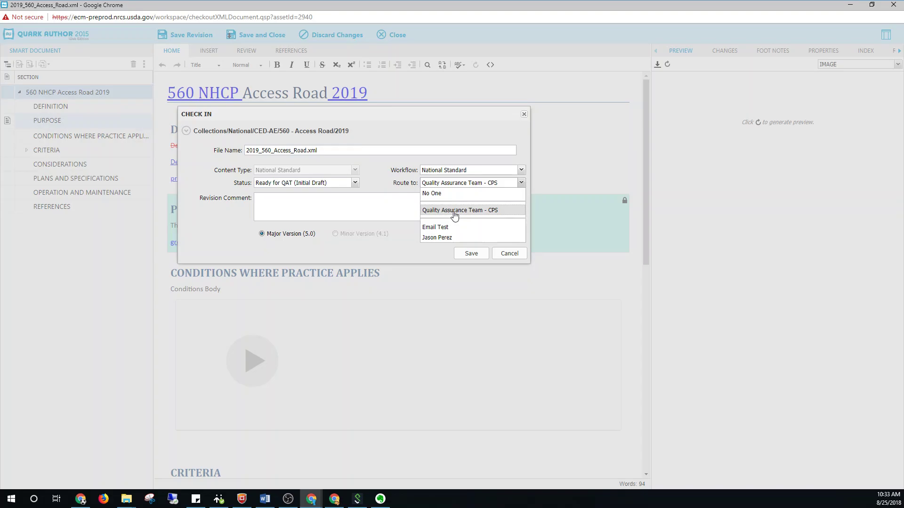
- Change the status to Ready for National Release and route the document to ADMs (Administrators) - CPS
click(354, 183)
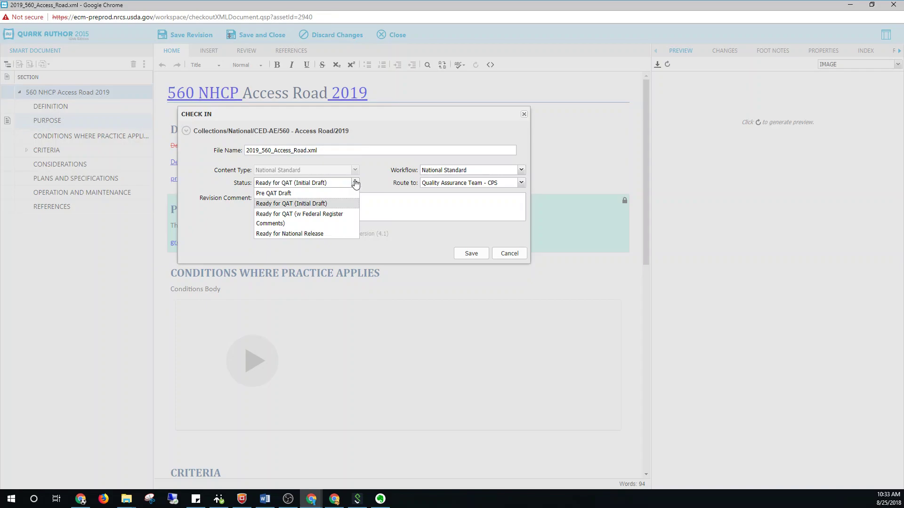
click(289, 234)
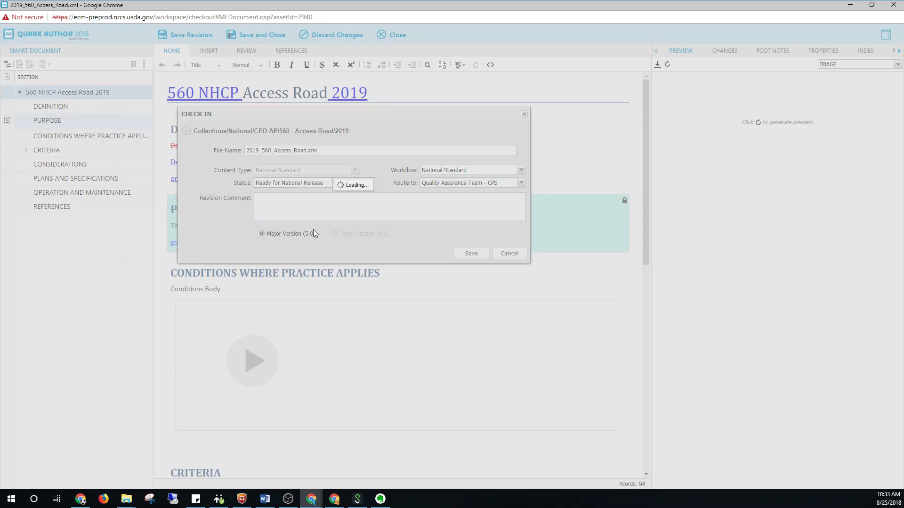
click(447, 185)
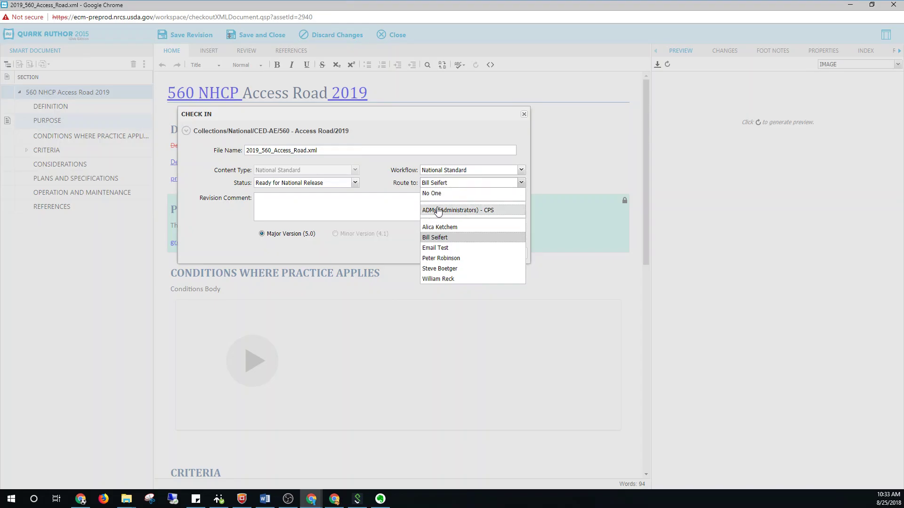
click(438, 210)
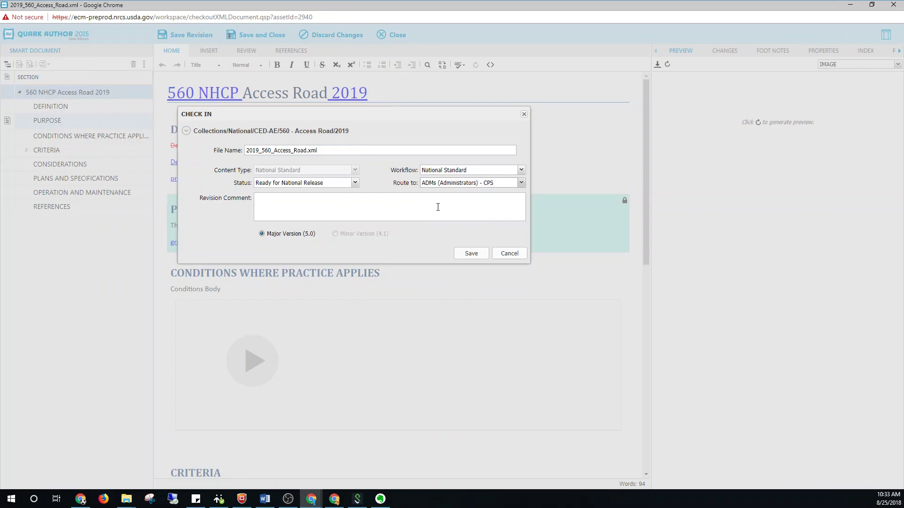
- Cancel the Access Road document's check-in and discard the changes to the checked-out document
click(404, 203)
click(506, 257)
click(322, 36)
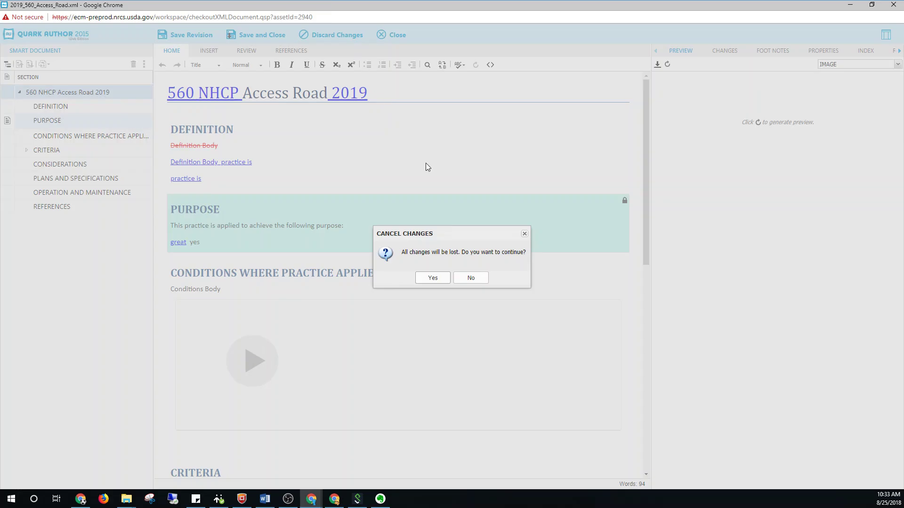
click(434, 283)
- Switch to the Word notes and review the Save and Close dialog box item under All roles
drag(57, 379, 119, 379)
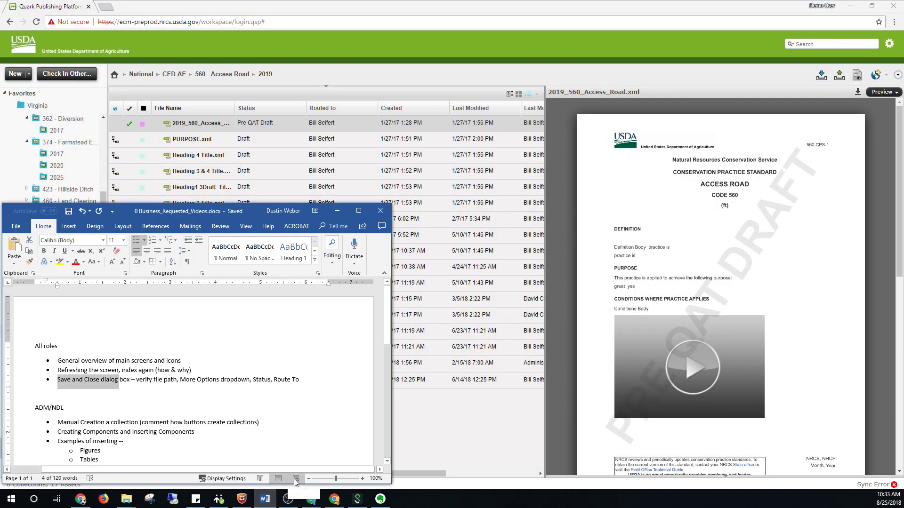
click(253, 379)
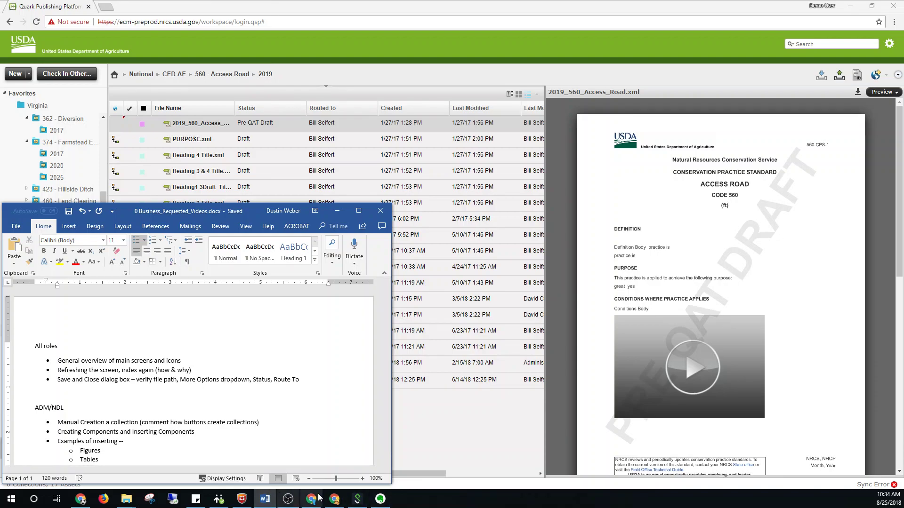
- Switch to the second Chrome window and load the workspace address without login.qsp
click(335, 499)
drag(472, 50, 442, 82)
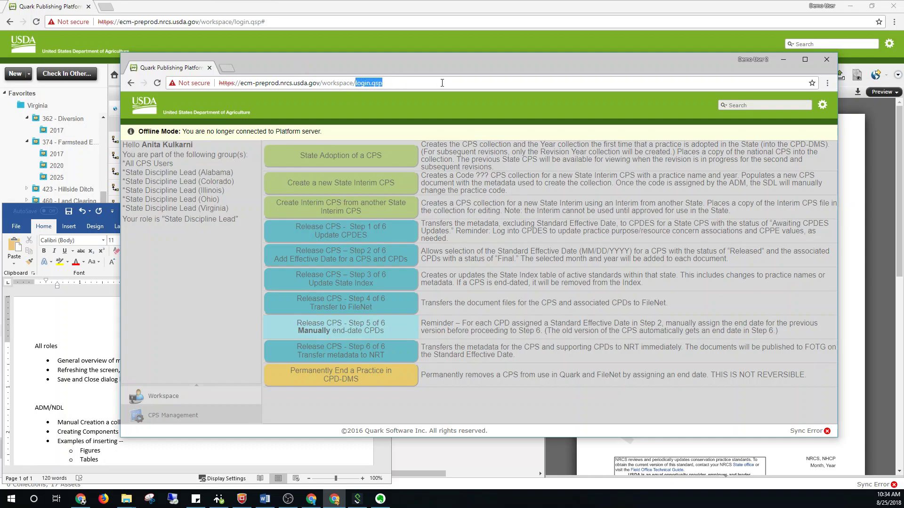
key(BackSpace)
key(Return)
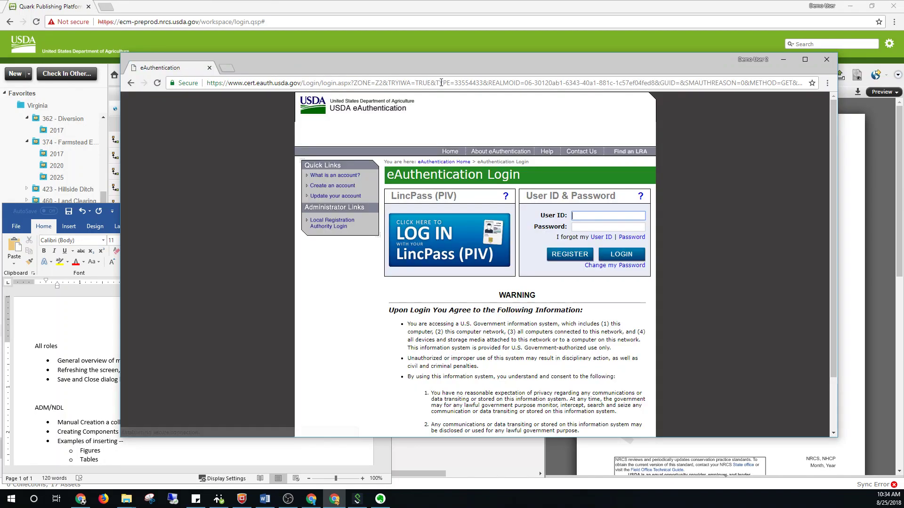
- Sign in to USDA eAuthentication with the State Discipline Lead's user ID and account password, and maximize the browser window
click(601, 215)
click(608, 231)
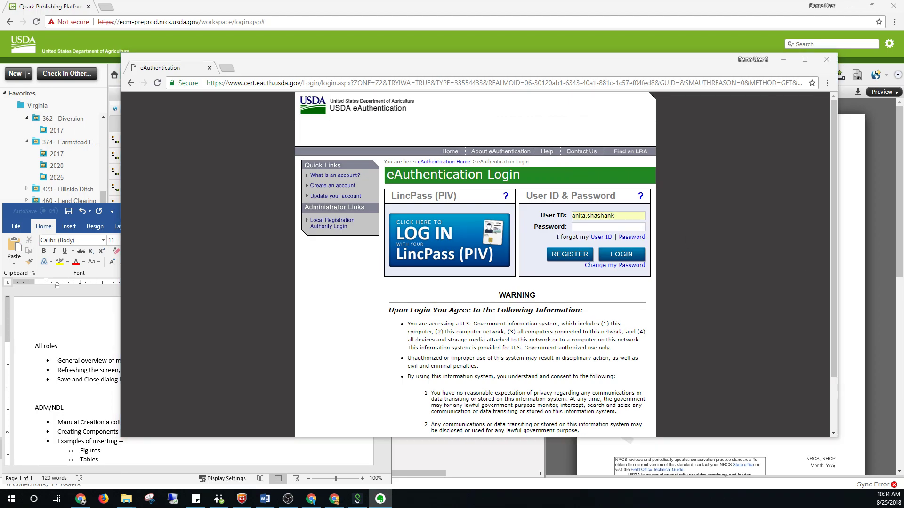
click(678, 196)
click(615, 255)
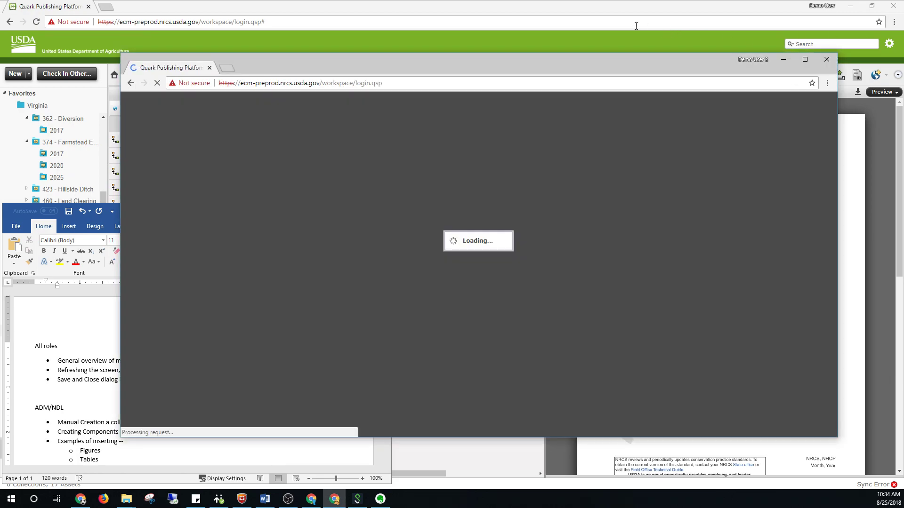
double_click(449, 63)
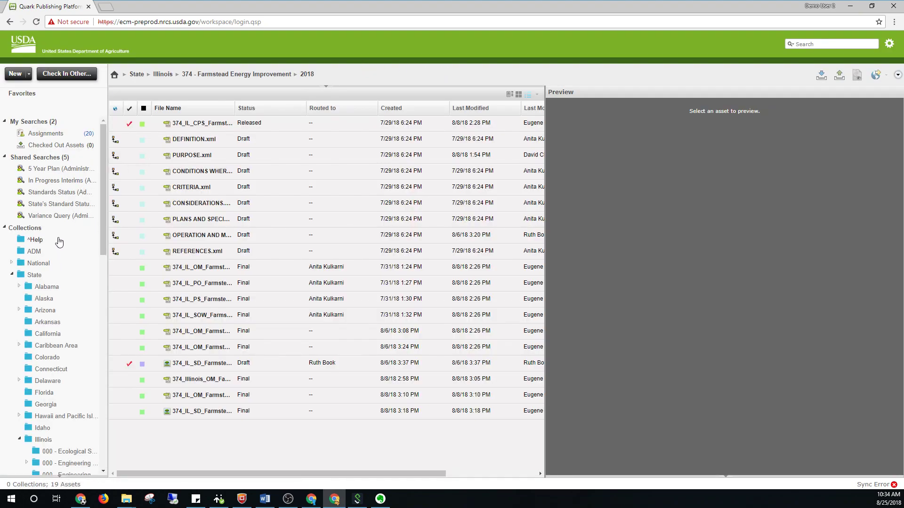
- Examine the Illinois collections for 588 - Crosswind Ridges, 809 - Renewable Energy System, 317 - Composting Facility, 309 and 374 - Farmstead Energy Improvement
scroll(75, 248, down, 5)
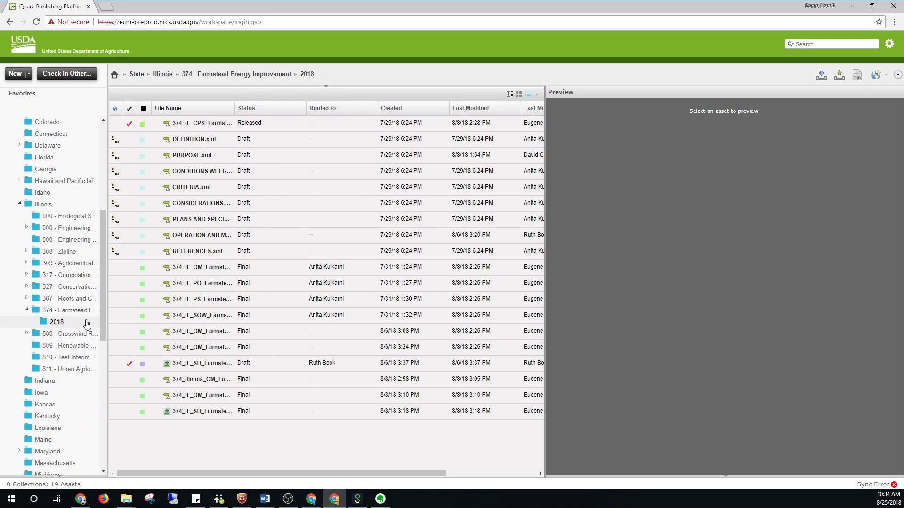
click(27, 333)
click(44, 346)
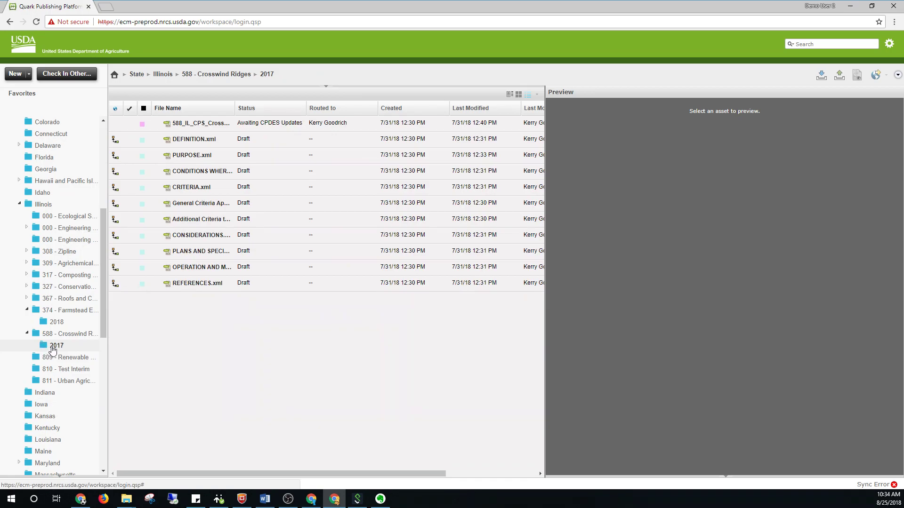
click(65, 361)
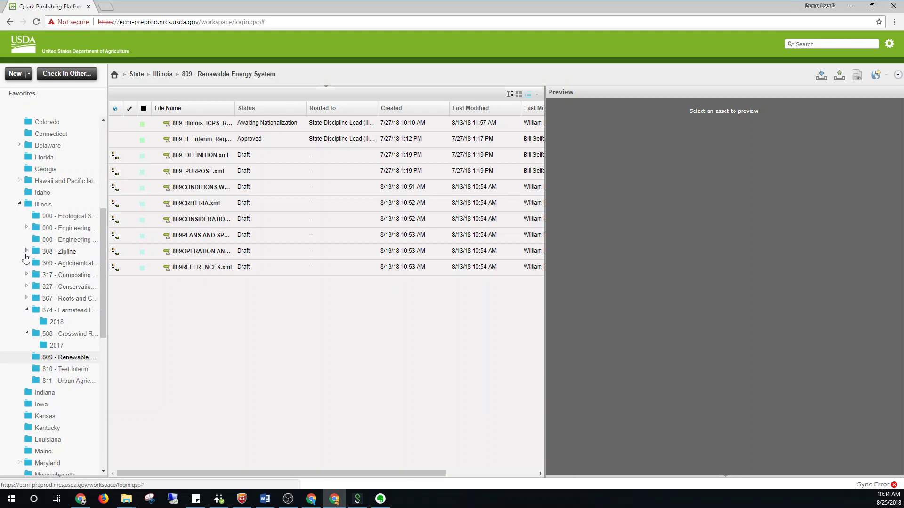
click(26, 274)
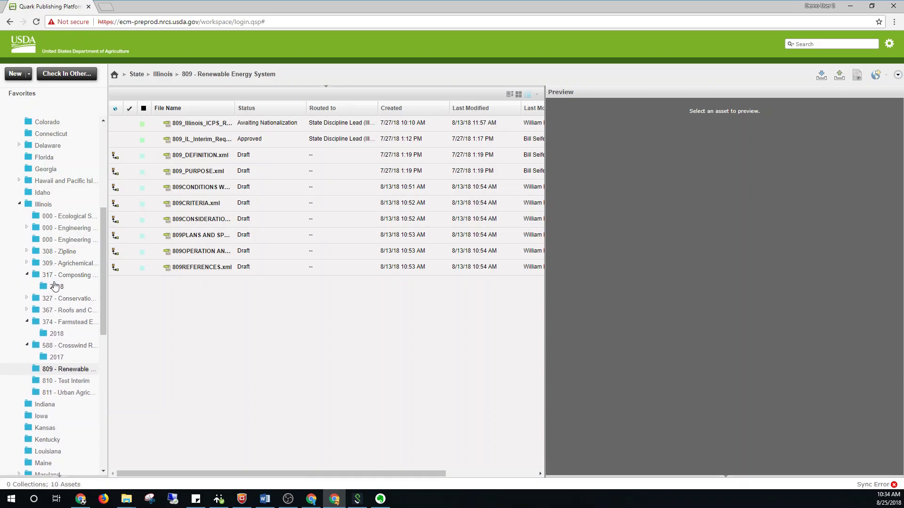
click(56, 287)
click(27, 262)
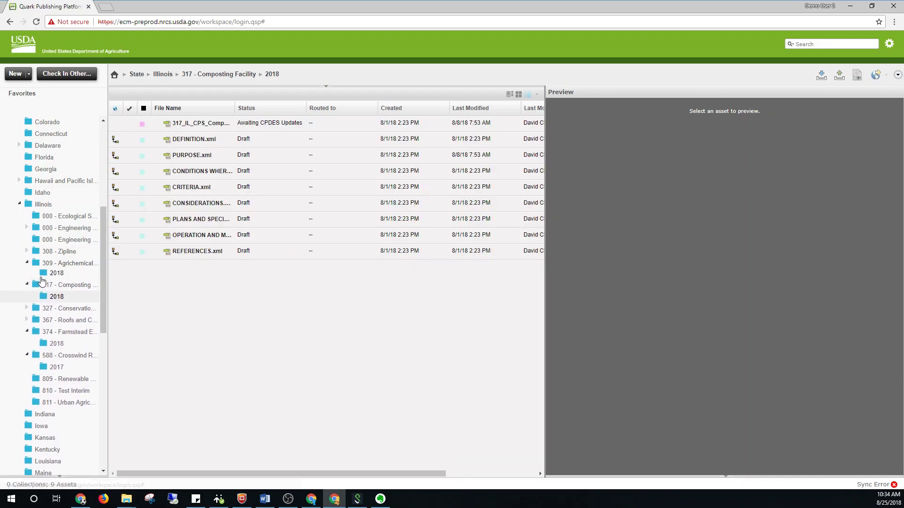
click(57, 275)
click(56, 346)
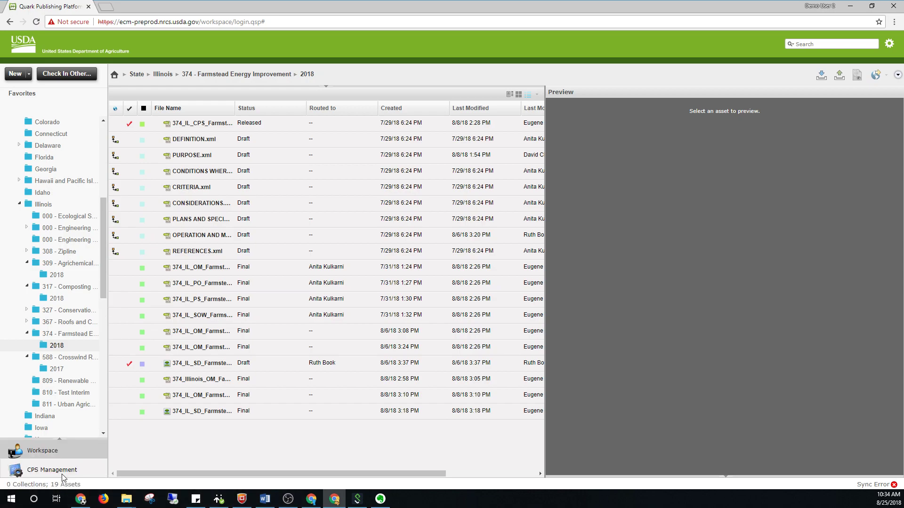
- Run a State Adoption of a CPS for practice code 555 with anticipated year 2018 and the state Illinois
click(61, 473)
click(181, 76)
click(440, 223)
text(555)
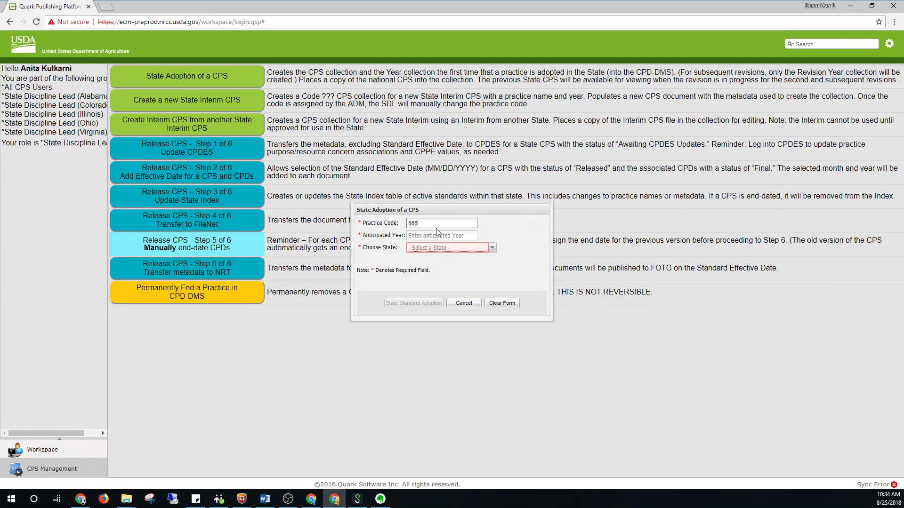
click(417, 236)
text(2018)
key(Tab)
text(Il)
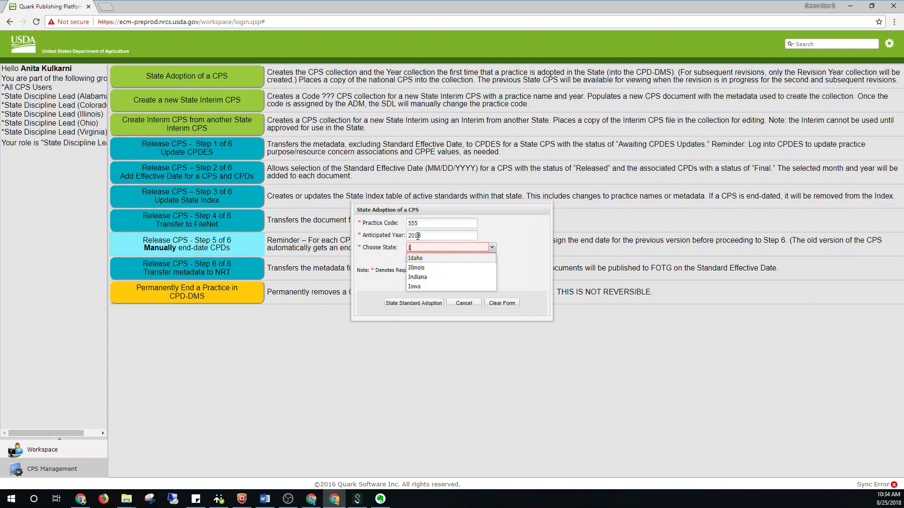
click(429, 259)
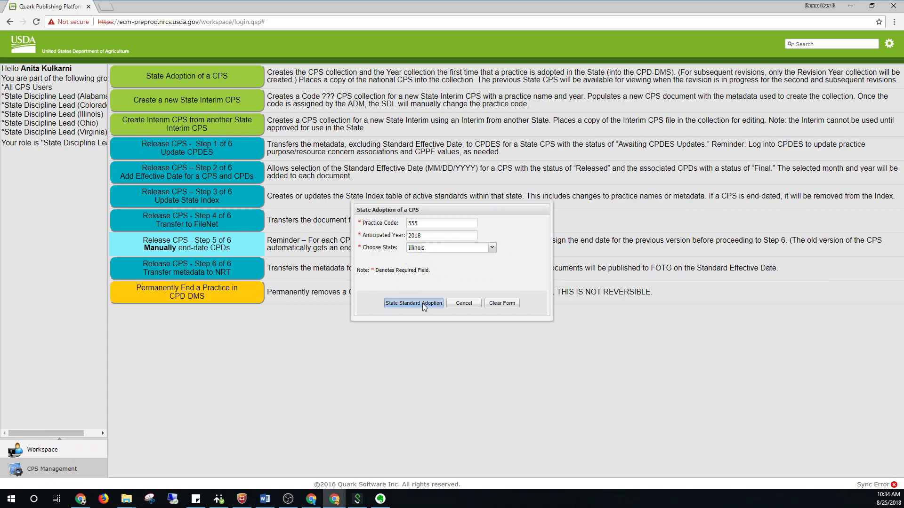
click(424, 306)
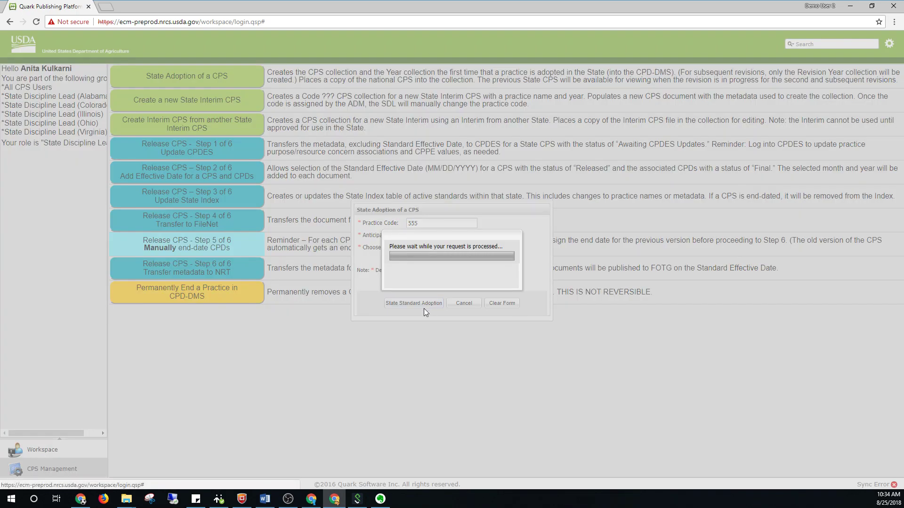
click(442, 275)
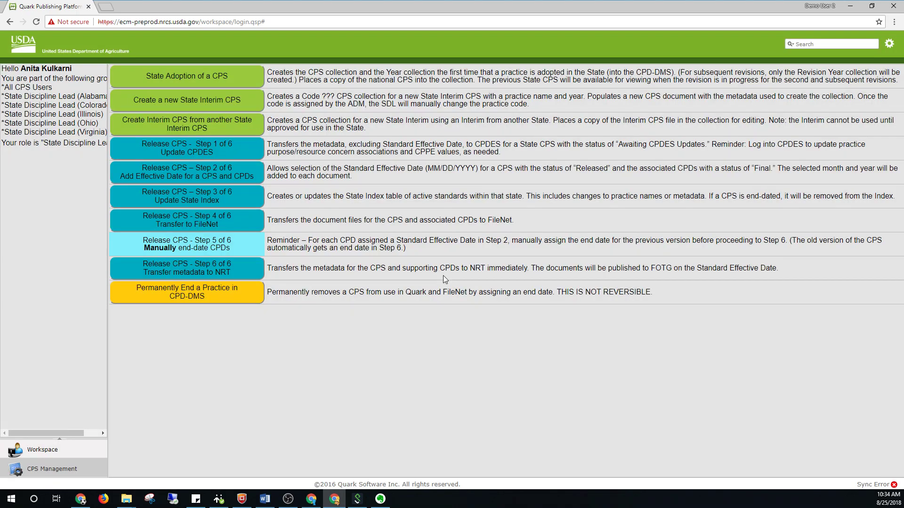
- Open the 2018 collection under Illinois' 555 - Rock Wall Terrace and preview 555_IL_CPS_Rock_Wall_Terrace_2018.xml
click(56, 451)
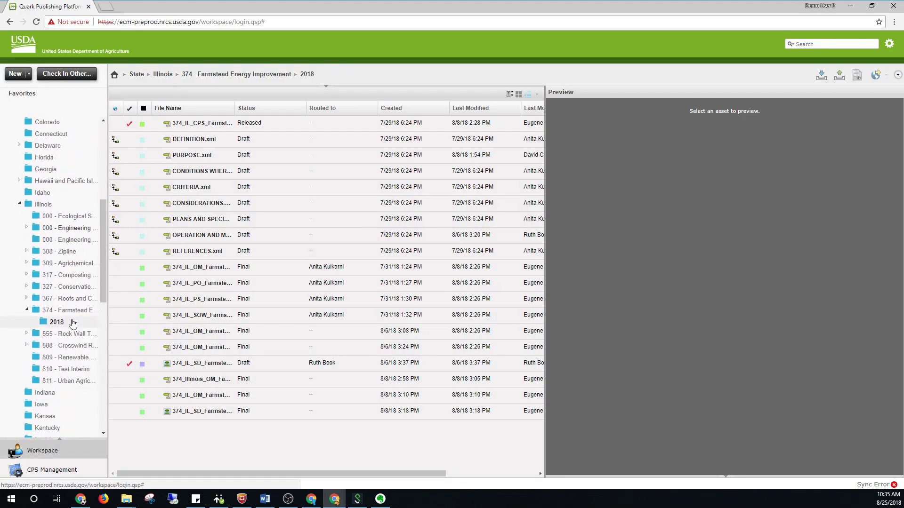
scroll(60, 252, up, 1)
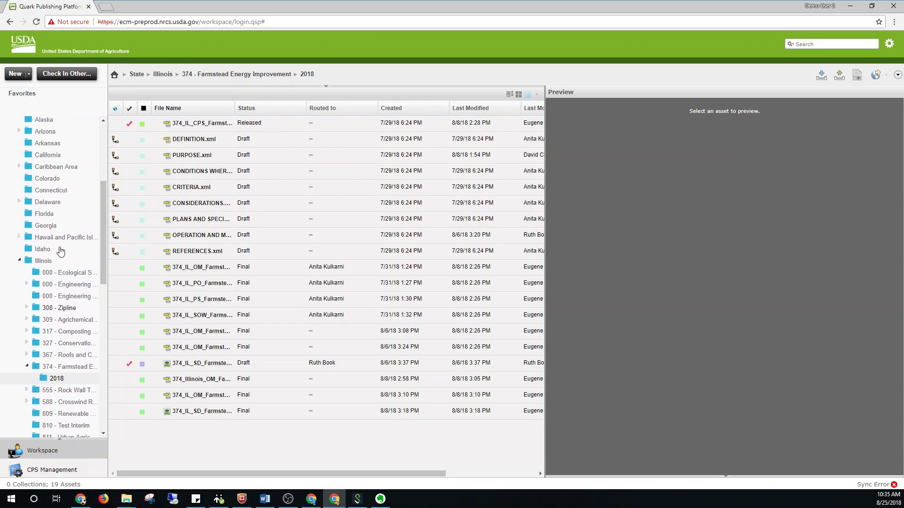
scroll(60, 252, up, 5)
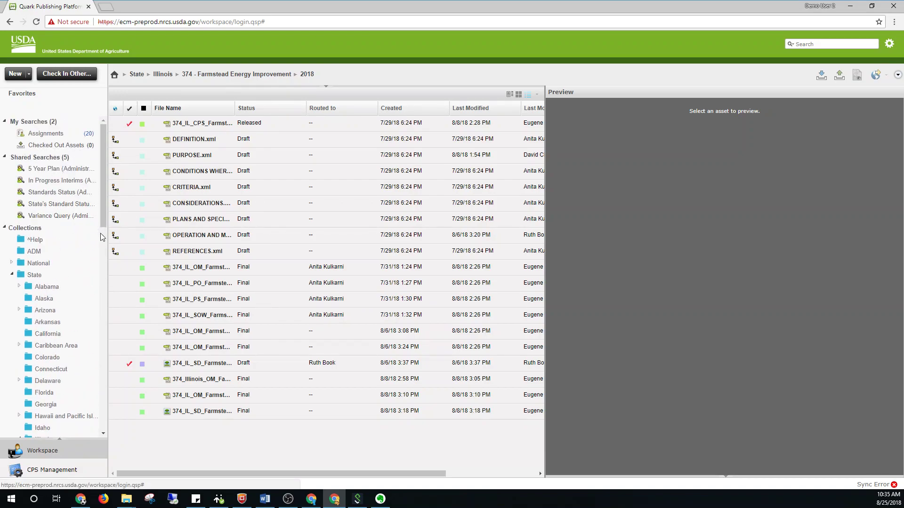
scroll(57, 264, down, 8)
click(26, 287)
click(57, 299)
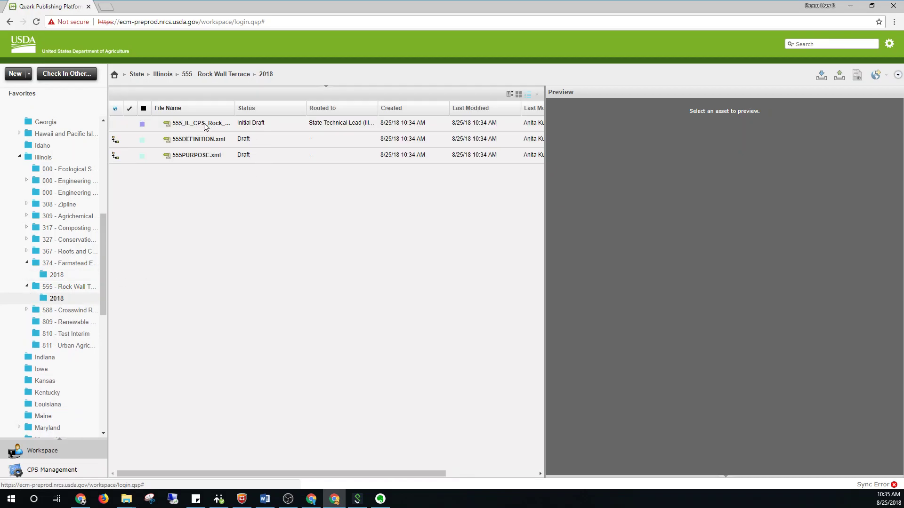
click(205, 125)
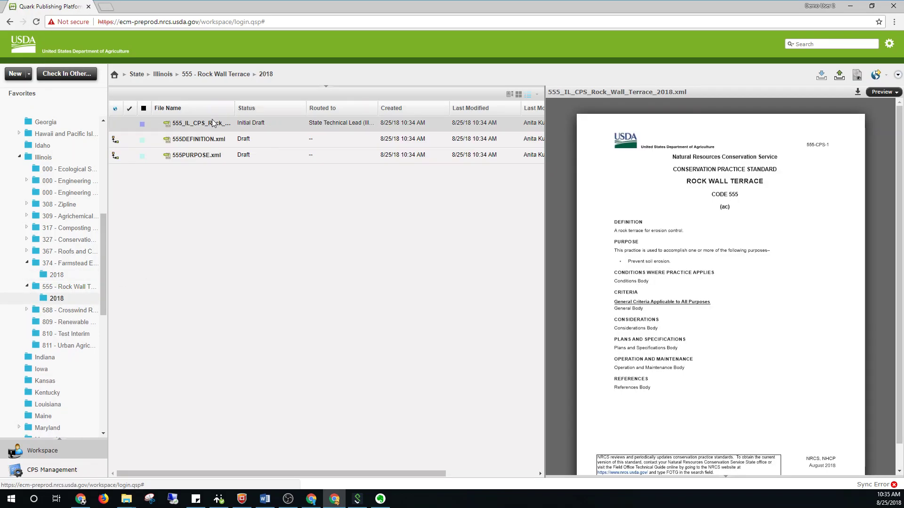
- Open 555_IL_CPS_Rock_Wall_Terrace_2018.xml for editing and begin its save-and-close check-in
right_click(212, 123)
click(238, 135)
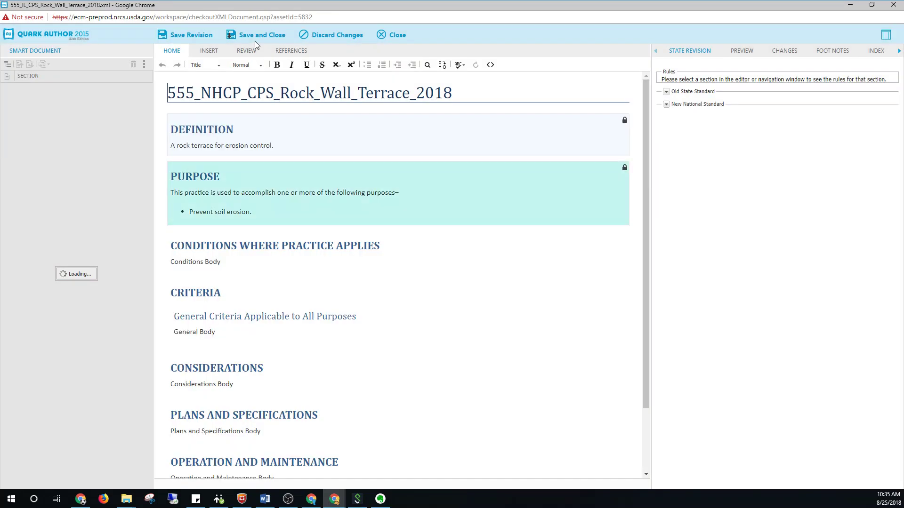
click(257, 41)
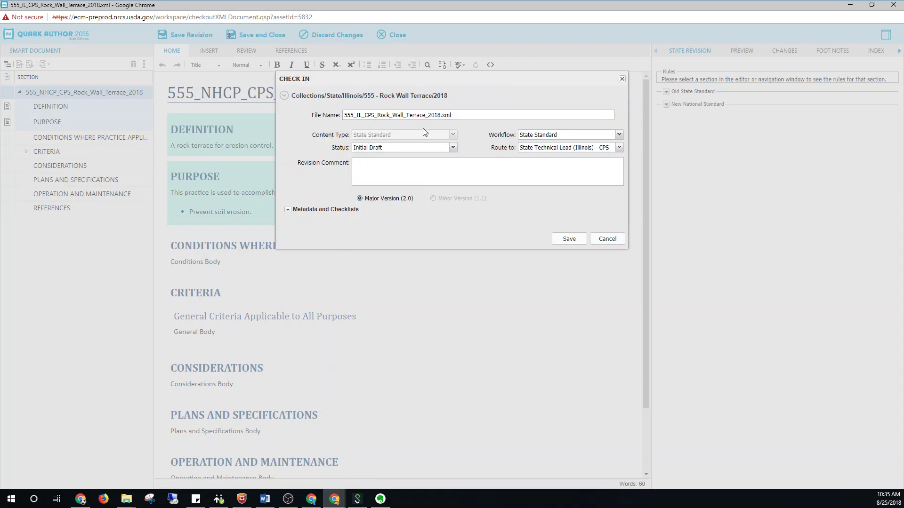
- Keep the State Standard workflow, set the check-in status to SDL Review and route the standard to the individual reviewer last in the list
click(560, 134)
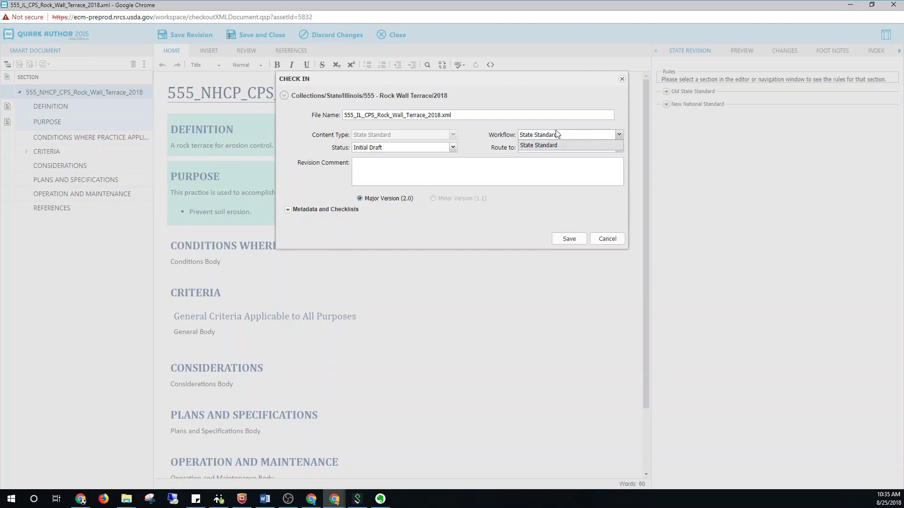
click(526, 145)
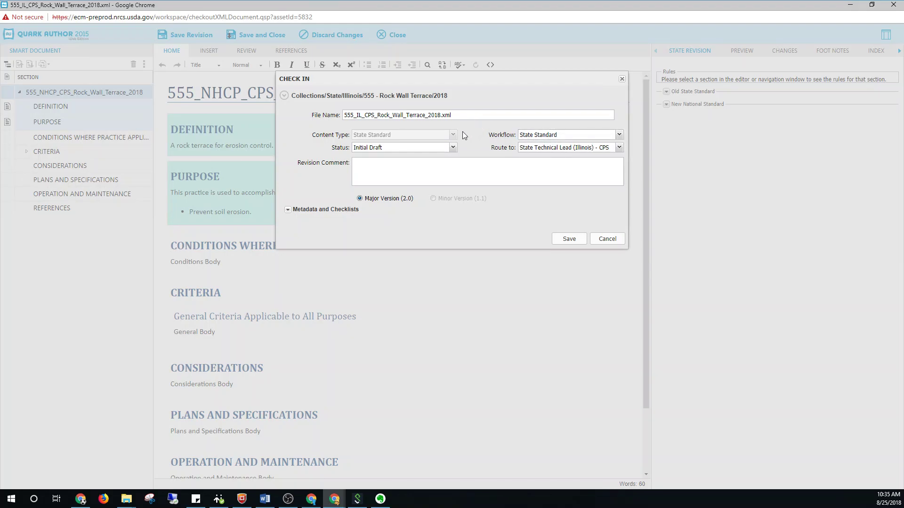
click(408, 147)
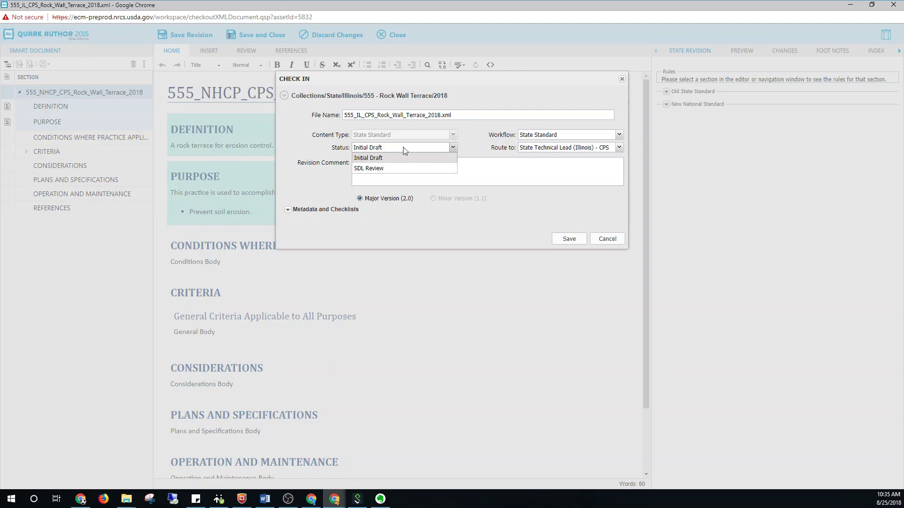
click(382, 171)
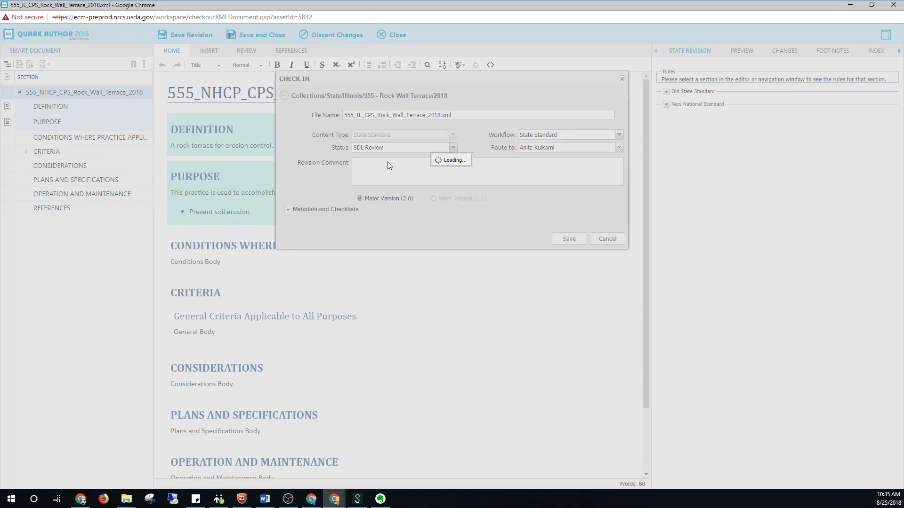
click(544, 148)
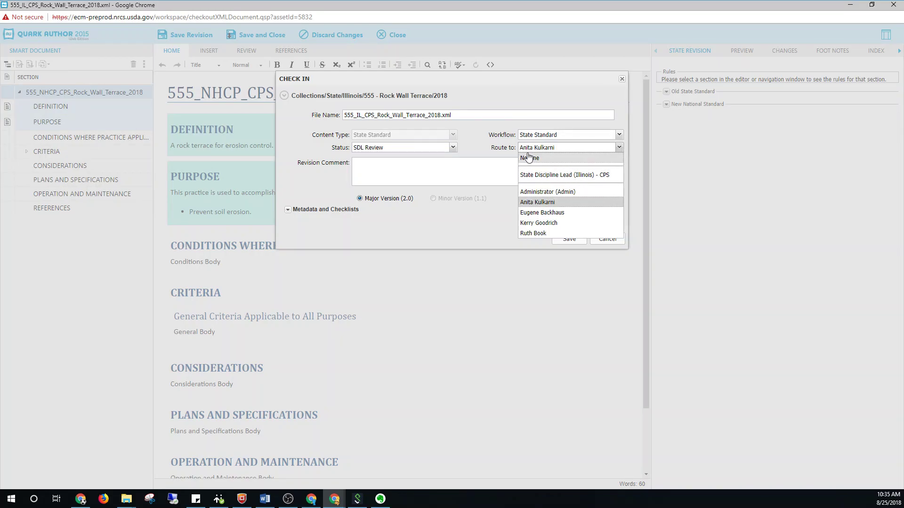
click(545, 233)
click(482, 177)
- Copy the file name without its .xml extension into the Display Name metadata and save the check-in
click(288, 210)
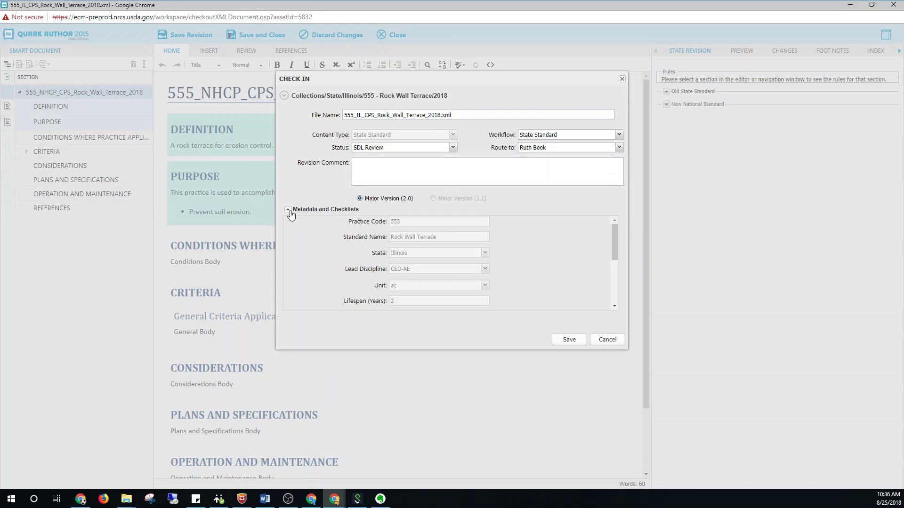
scroll(430, 229, down, 2)
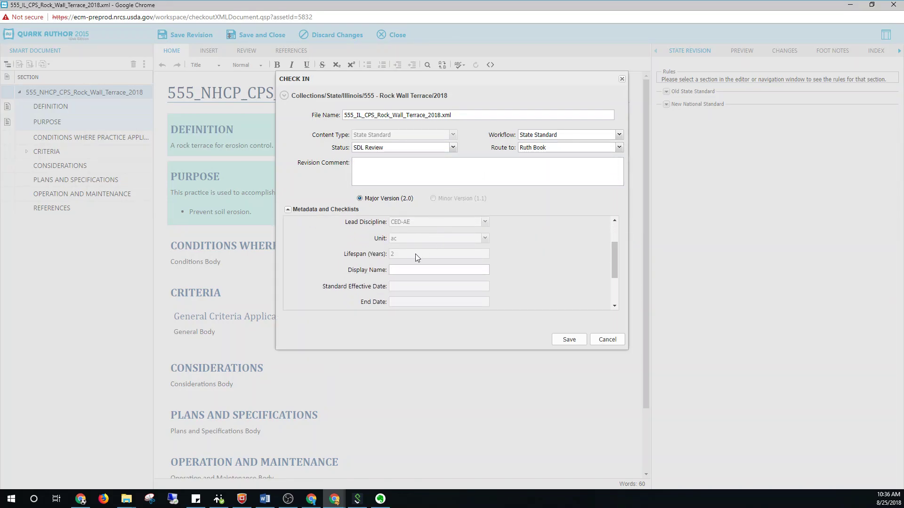
scroll(415, 256, down, 2)
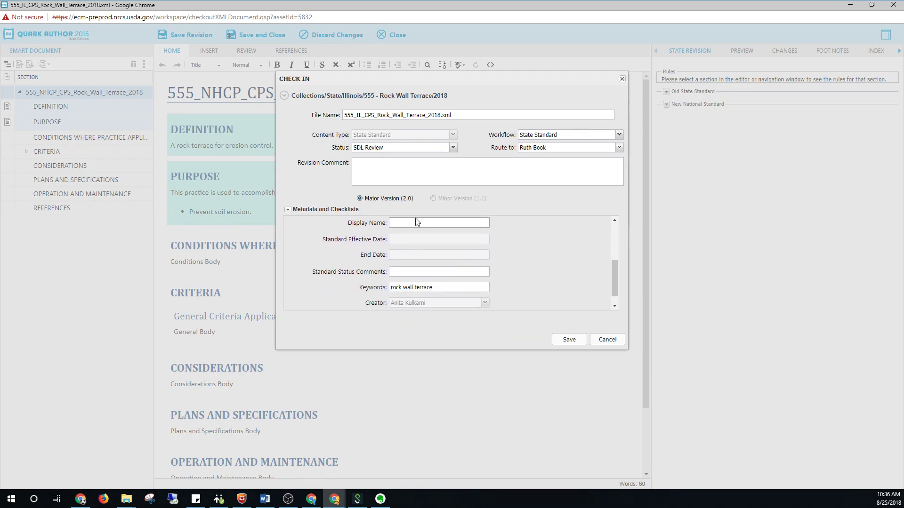
drag(440, 115, 323, 107)
key(ctrl+c)
click(408, 222)
key(ctrl+v)
scroll(456, 255, down, 1)
scroll(456, 255, down, 1)
scroll(466, 263, up, 4)
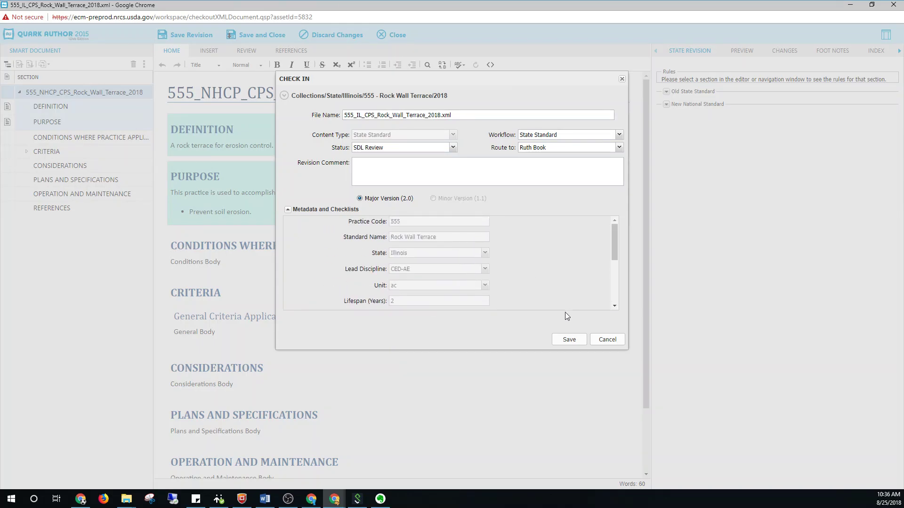
click(565, 339)
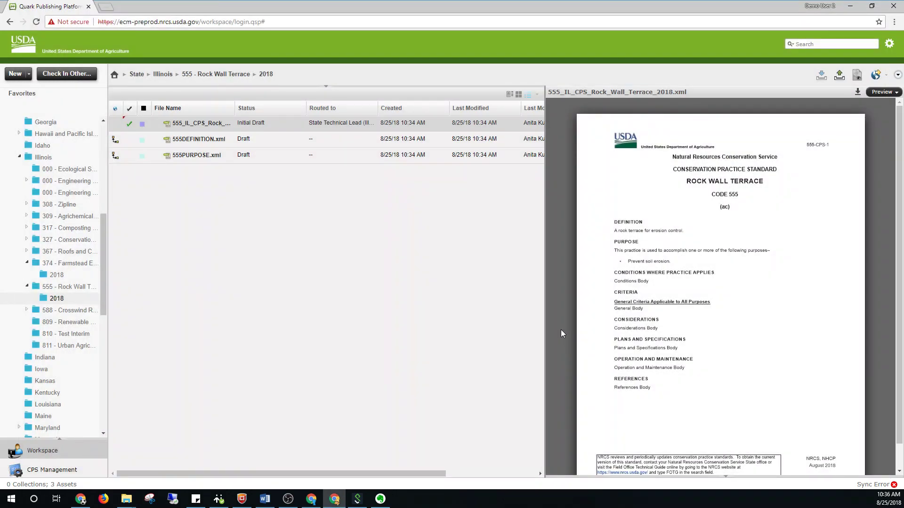
- Switch to Word and bring up the 0 Business_Requested_Videos.docx topic list
click(270, 502)
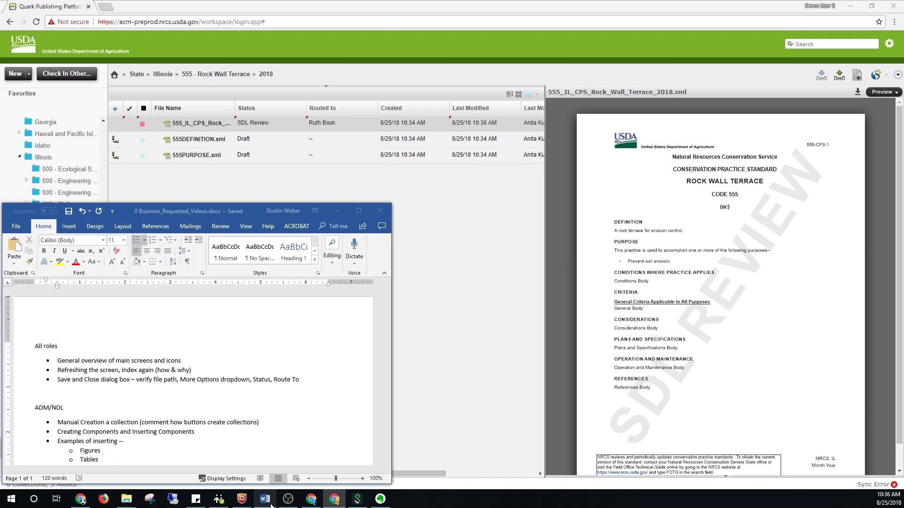